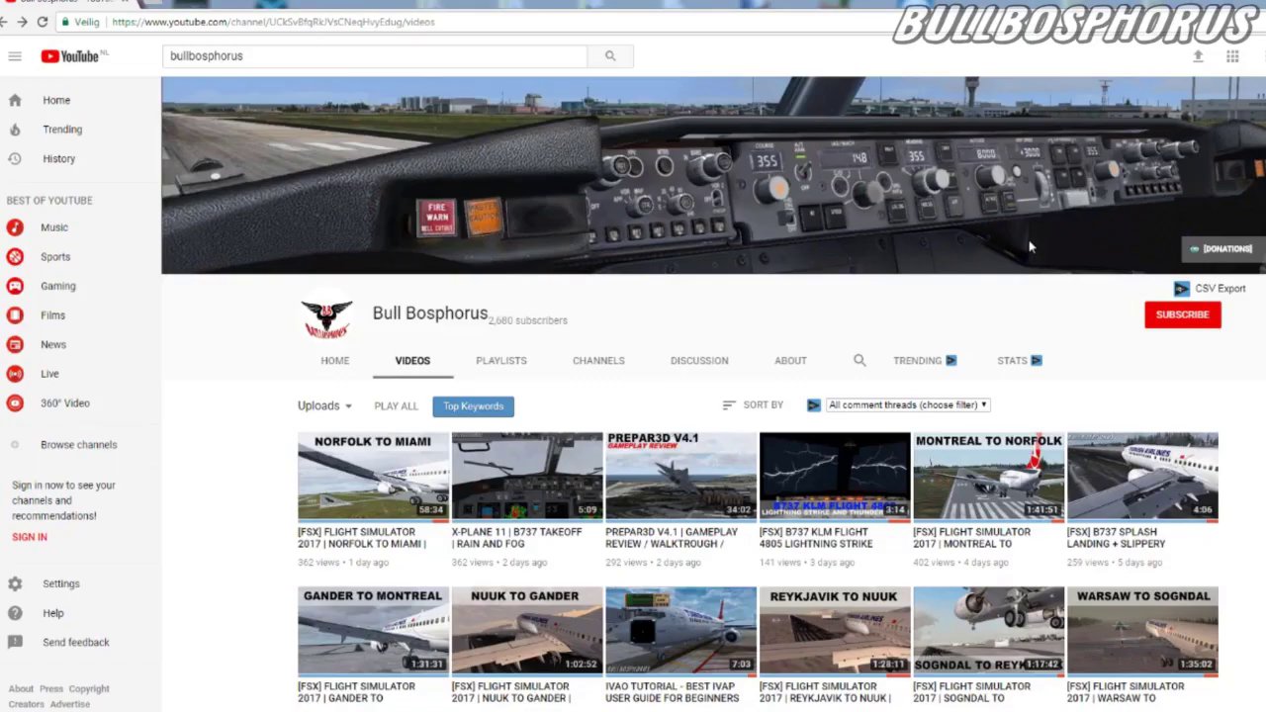
Step: Subscribe to the flight-simulator YouTube channel to bring up its sign-in offer
left_click(1174, 314)
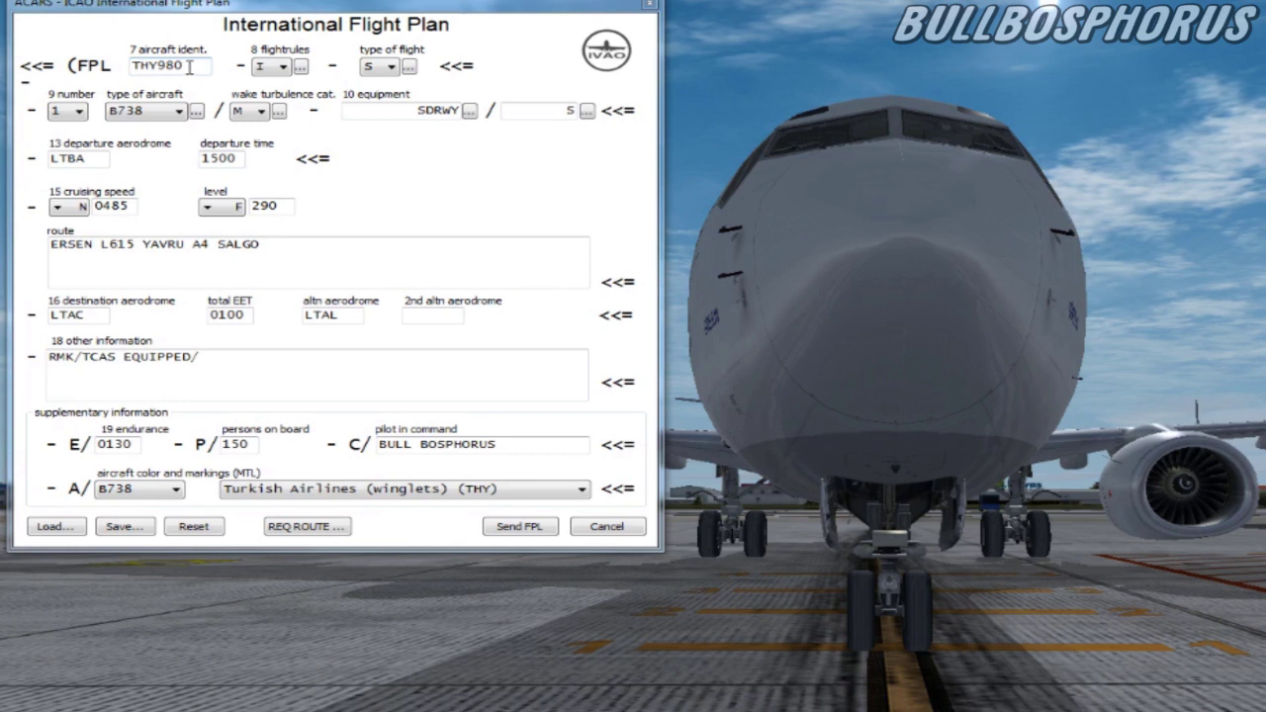
Step: Select the THY980 aircraft ident and show the flight rules options
left_click_drag(189, 66, 127, 67)
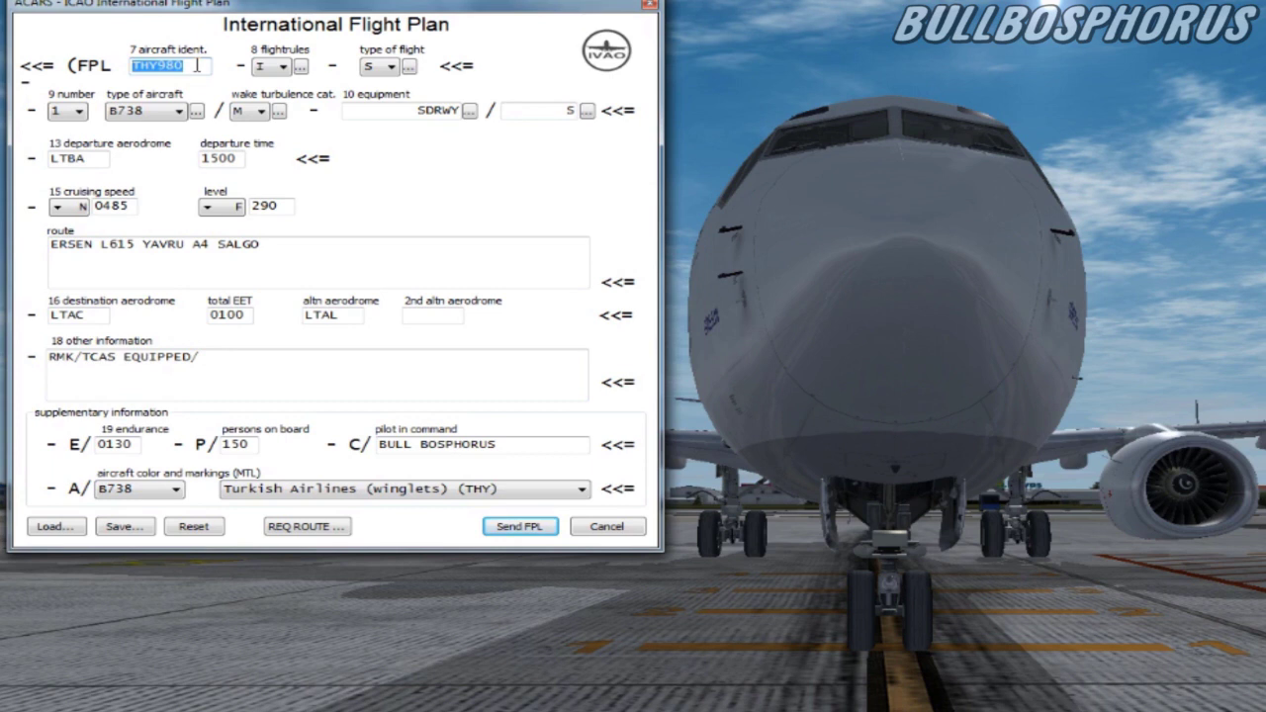
left_click(282, 67)
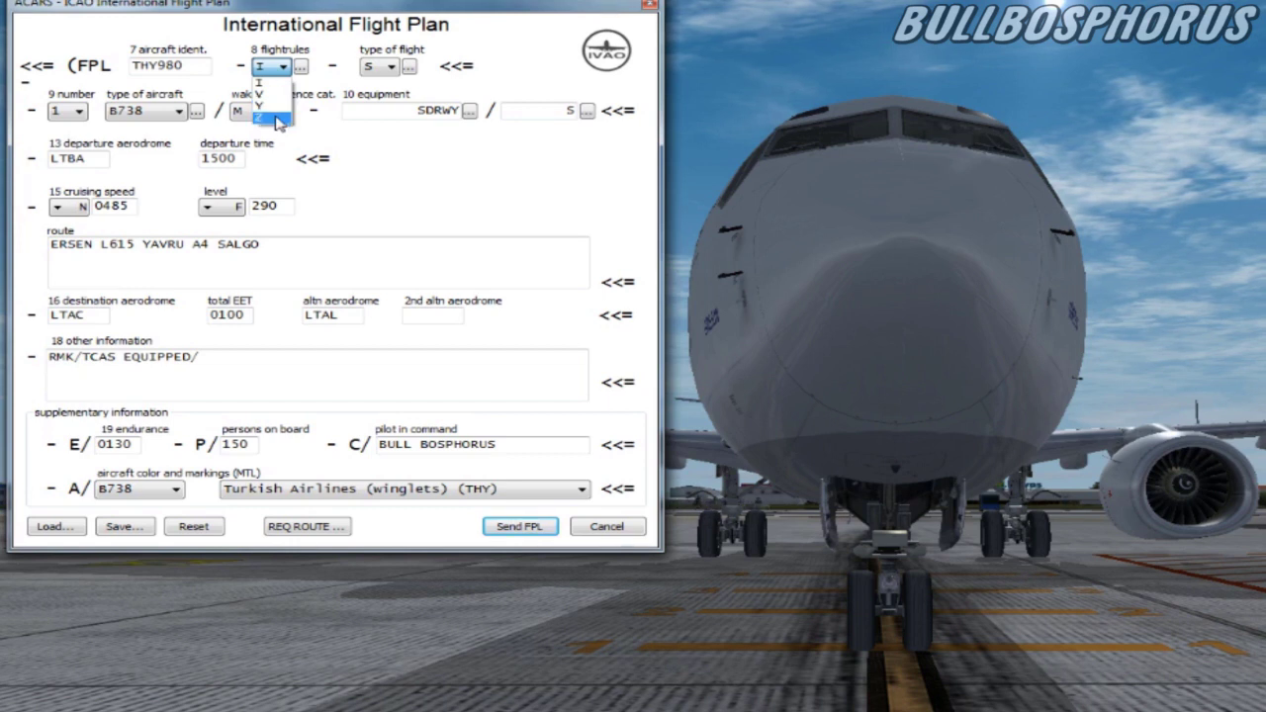
left_click(393, 71)
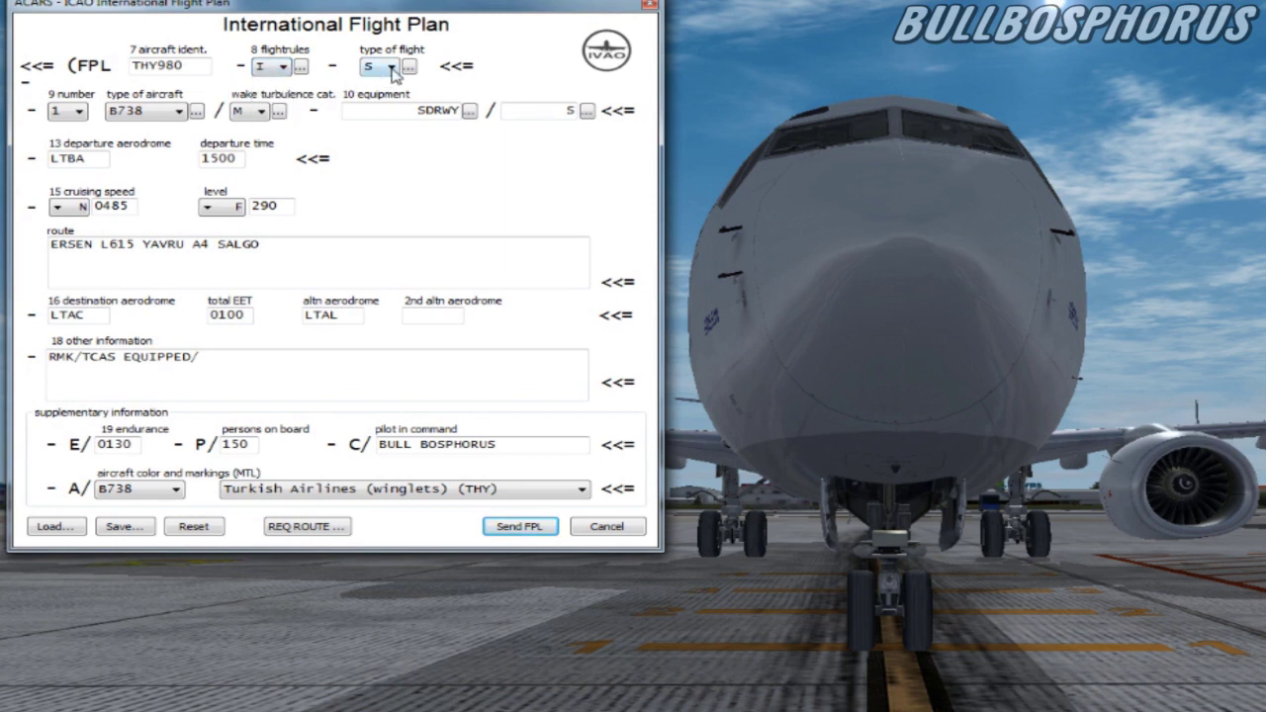
left_click(391, 70)
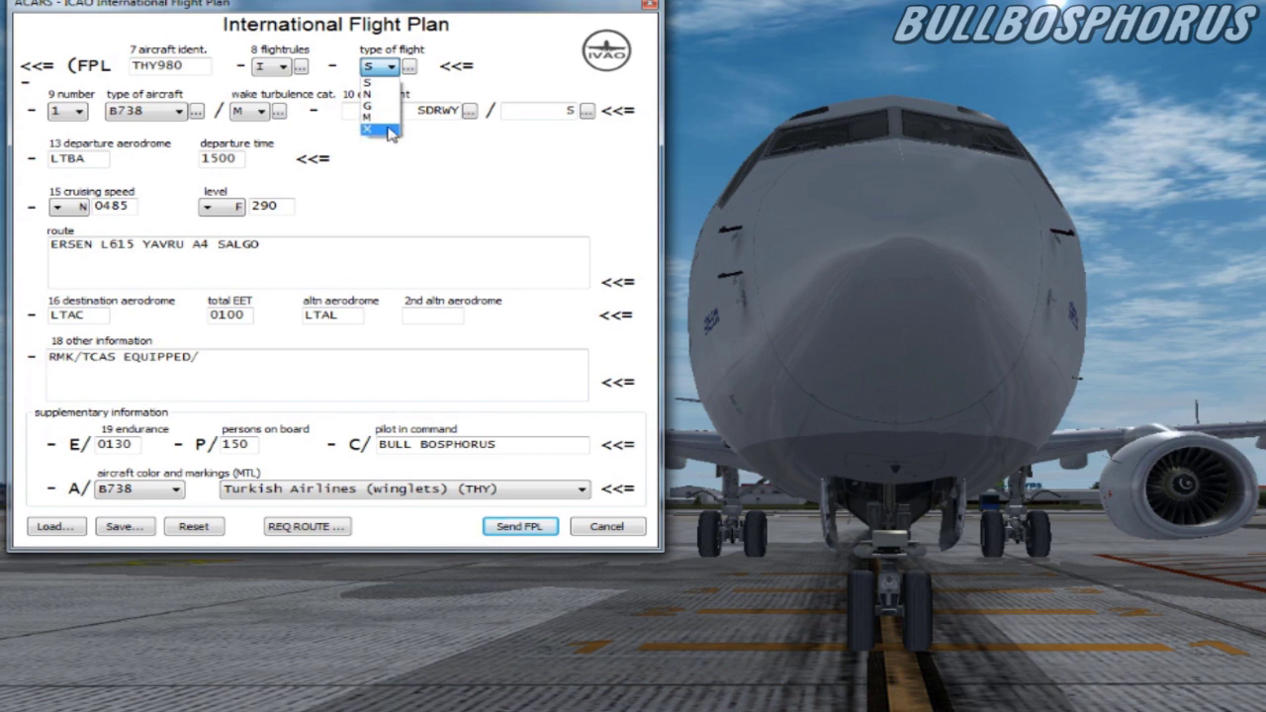
left_click(379, 83)
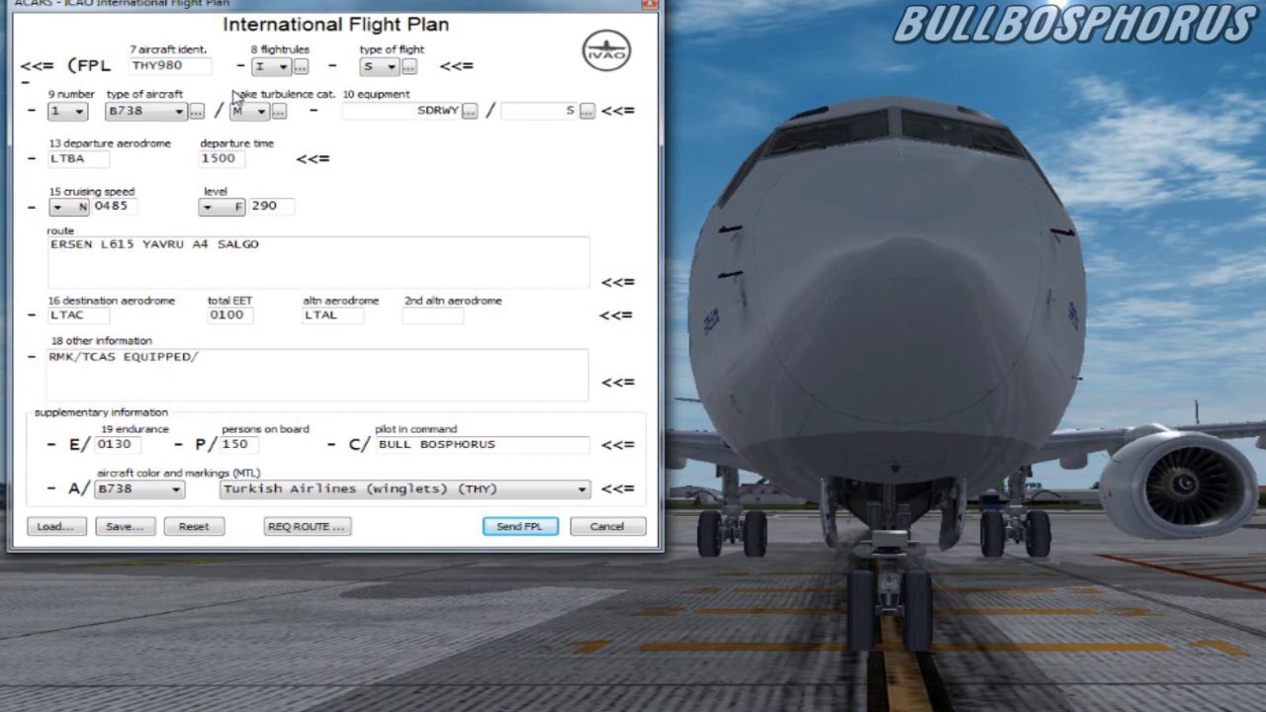
Step: Set the number of aircraft to 1 and the aircraft type to B738
left_click(81, 112)
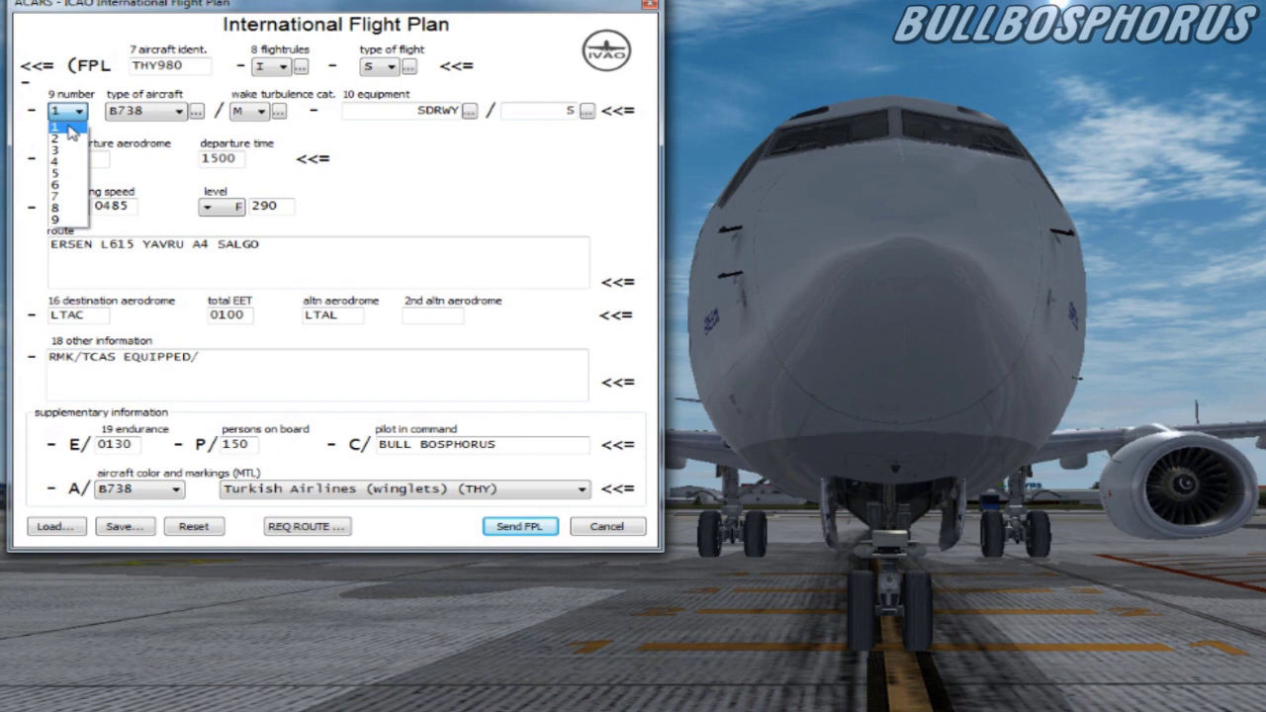
left_click(69, 129)
left_click(166, 111)
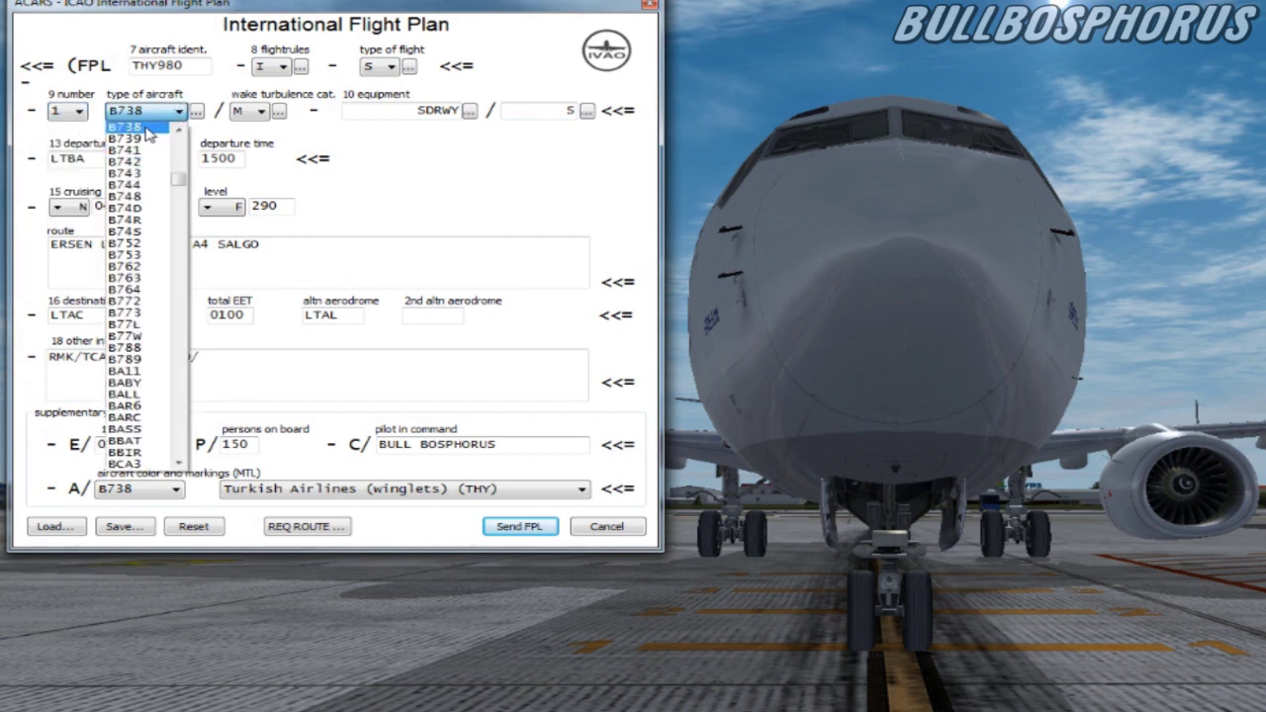
left_click(155, 128)
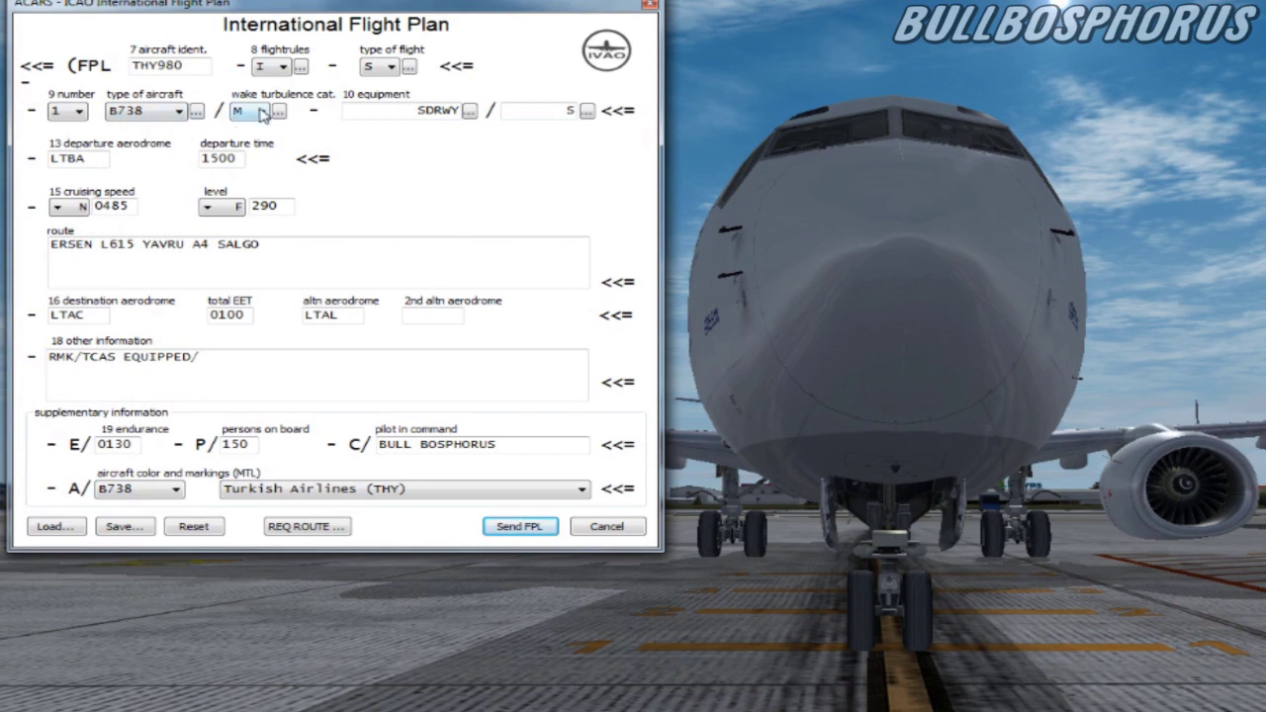
left_click(261, 112)
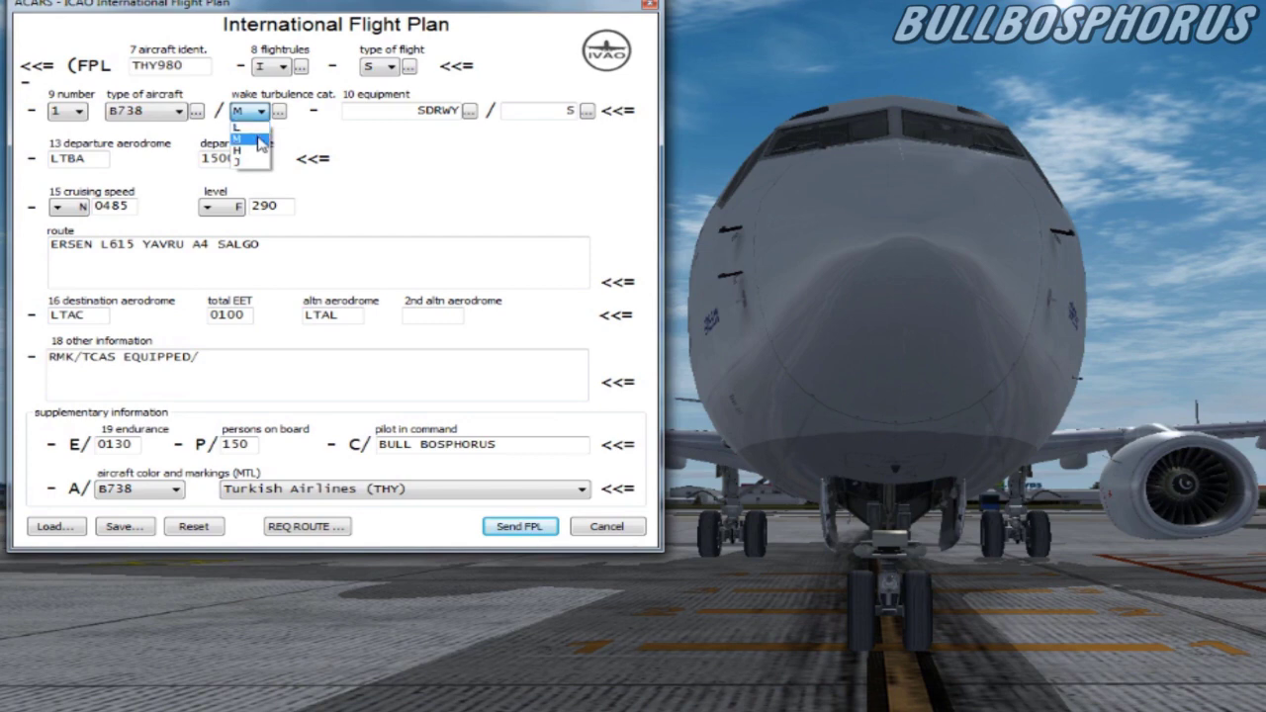
Step: Keep wake turbulence category M and accept SDRWY radio and navigation equipment
left_click(259, 141)
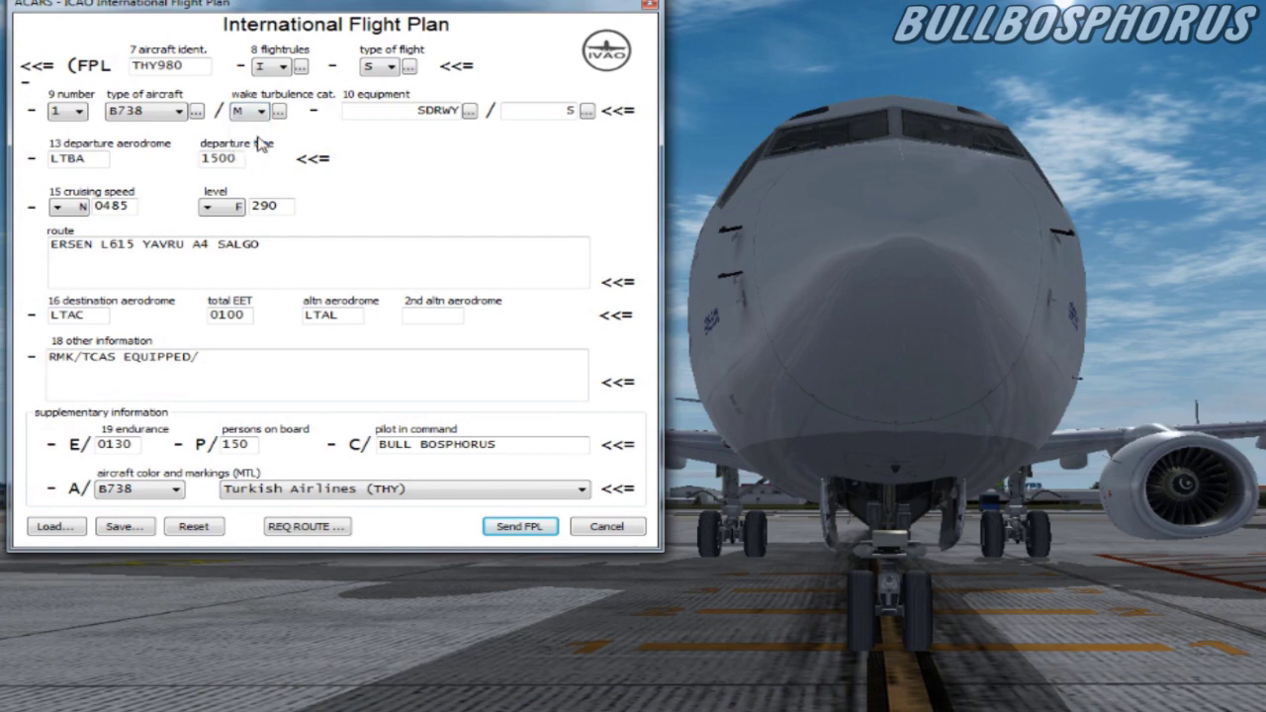
left_click(470, 111)
left_click_drag(703, 36, 764, 363)
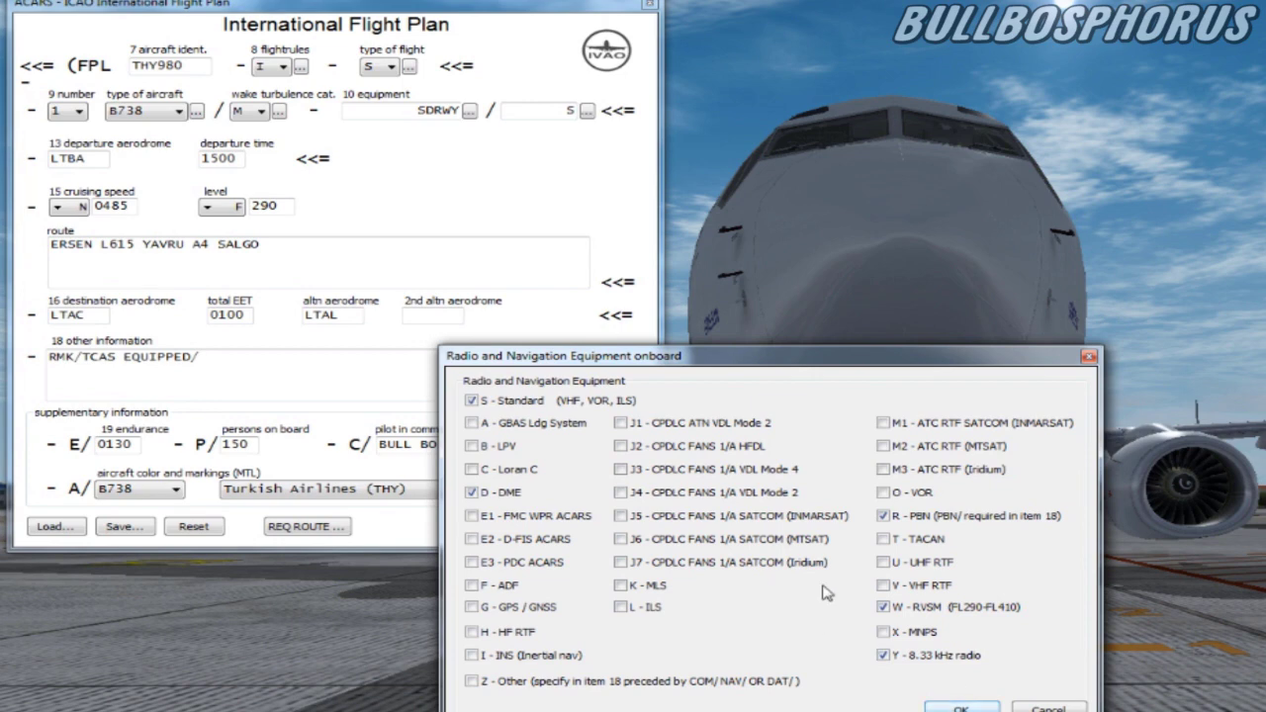
left_click(972, 706)
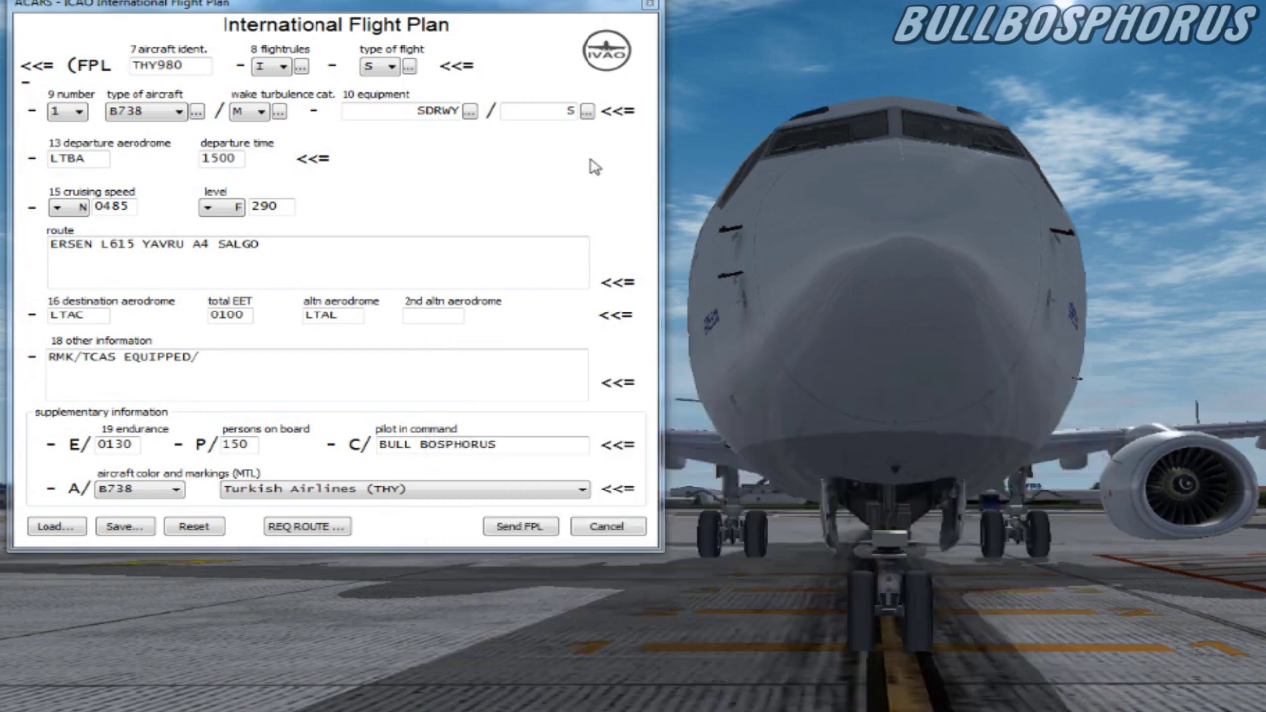
Step: Confirm the S transponder type and close its window
left_click(588, 109)
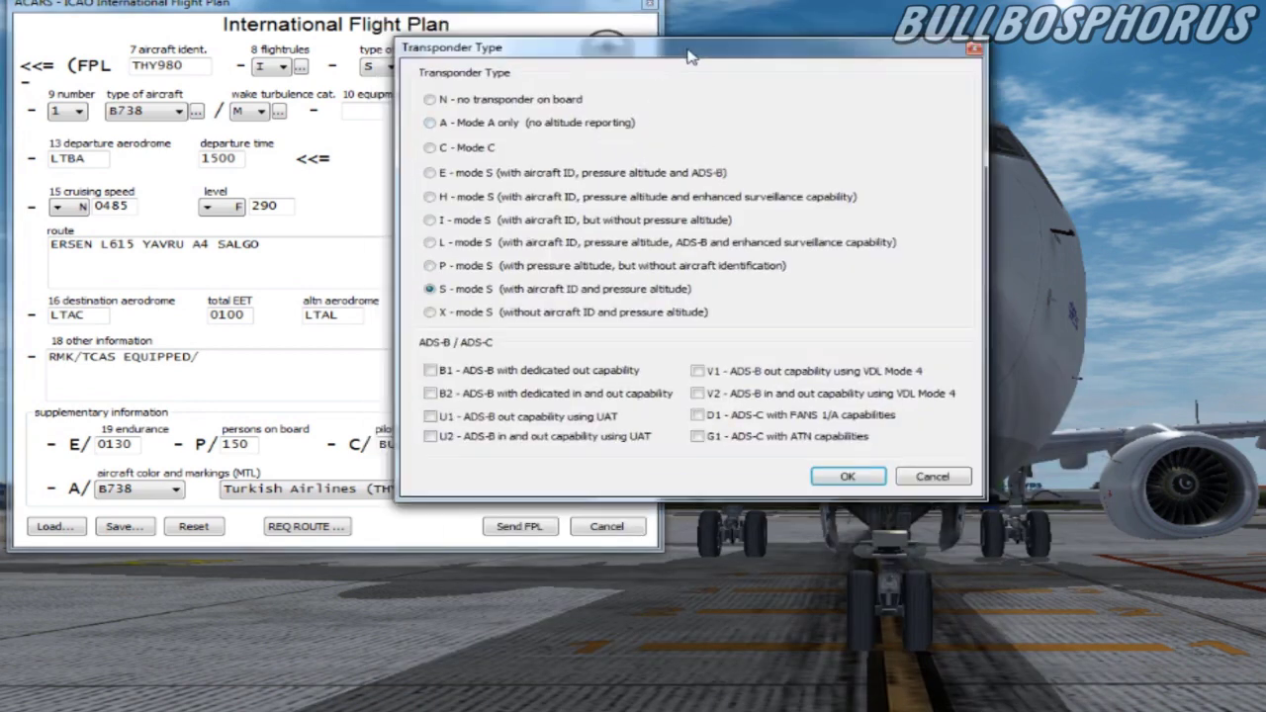
left_click_drag(691, 56, 923, 340)
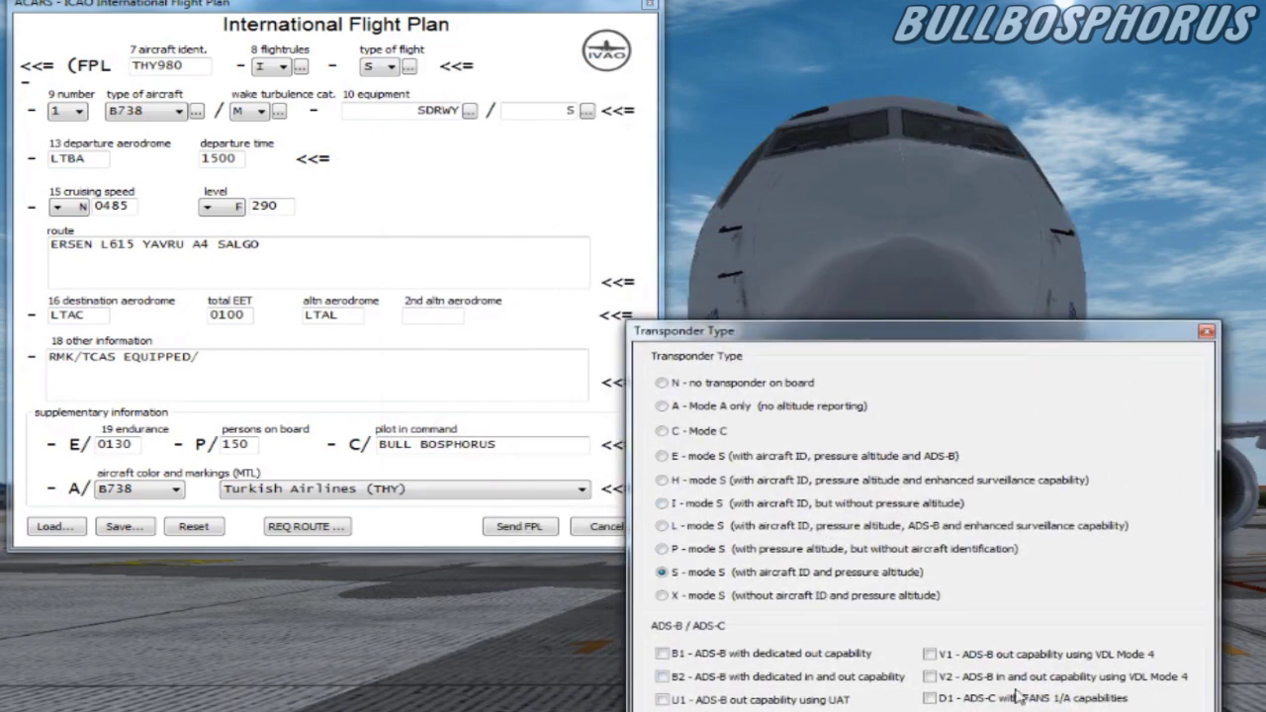
key("Return")
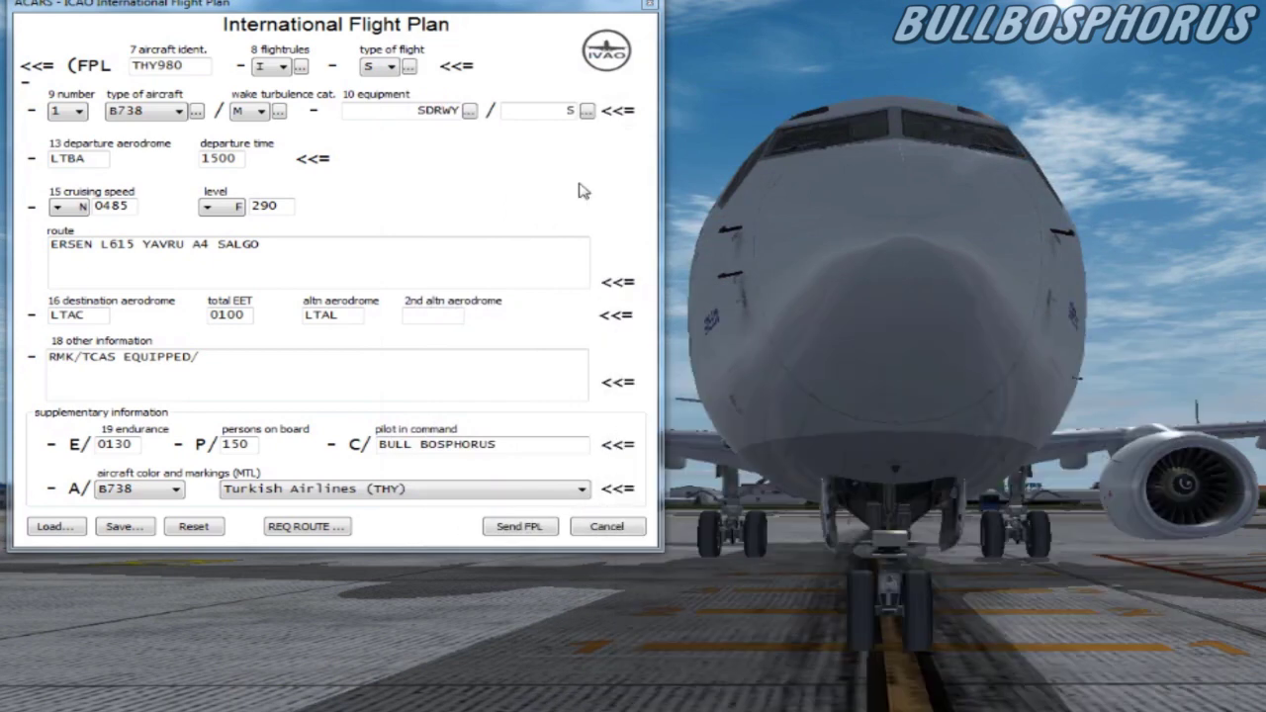
double_click(87, 156)
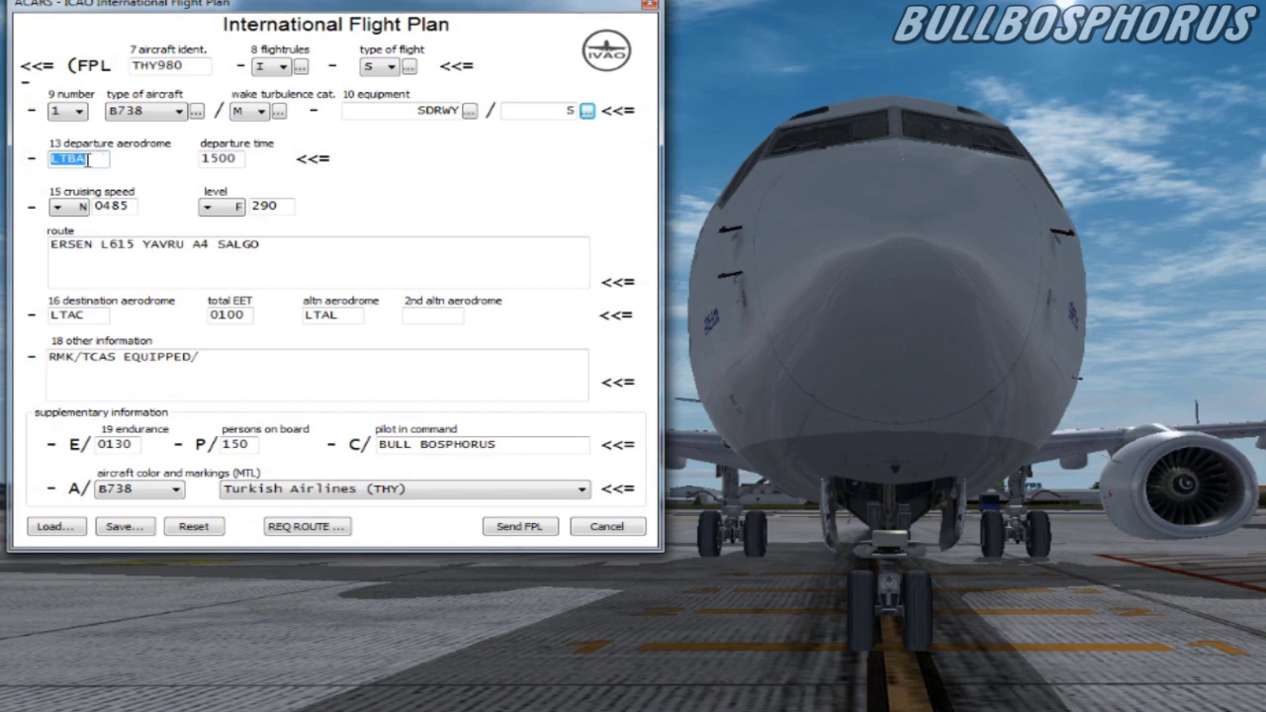
left_click(92, 160)
double_click(233, 159)
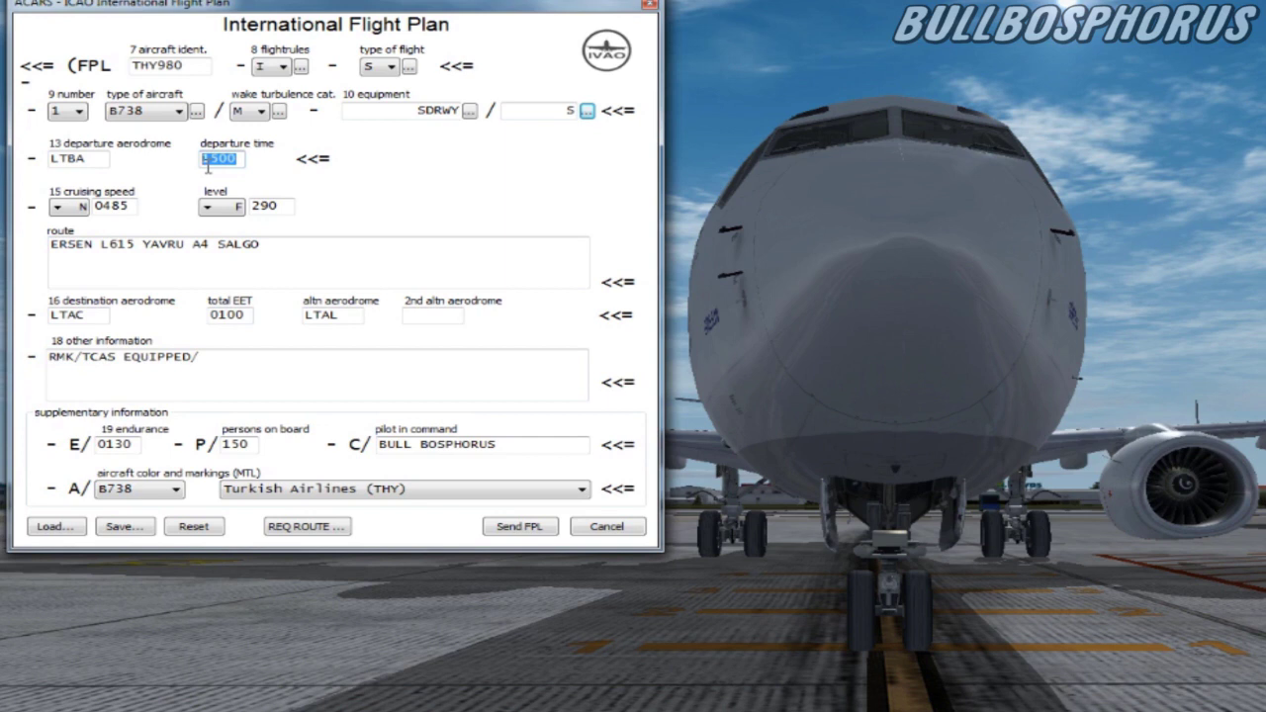
left_click(236, 158)
double_click(236, 157)
left_click(237, 159)
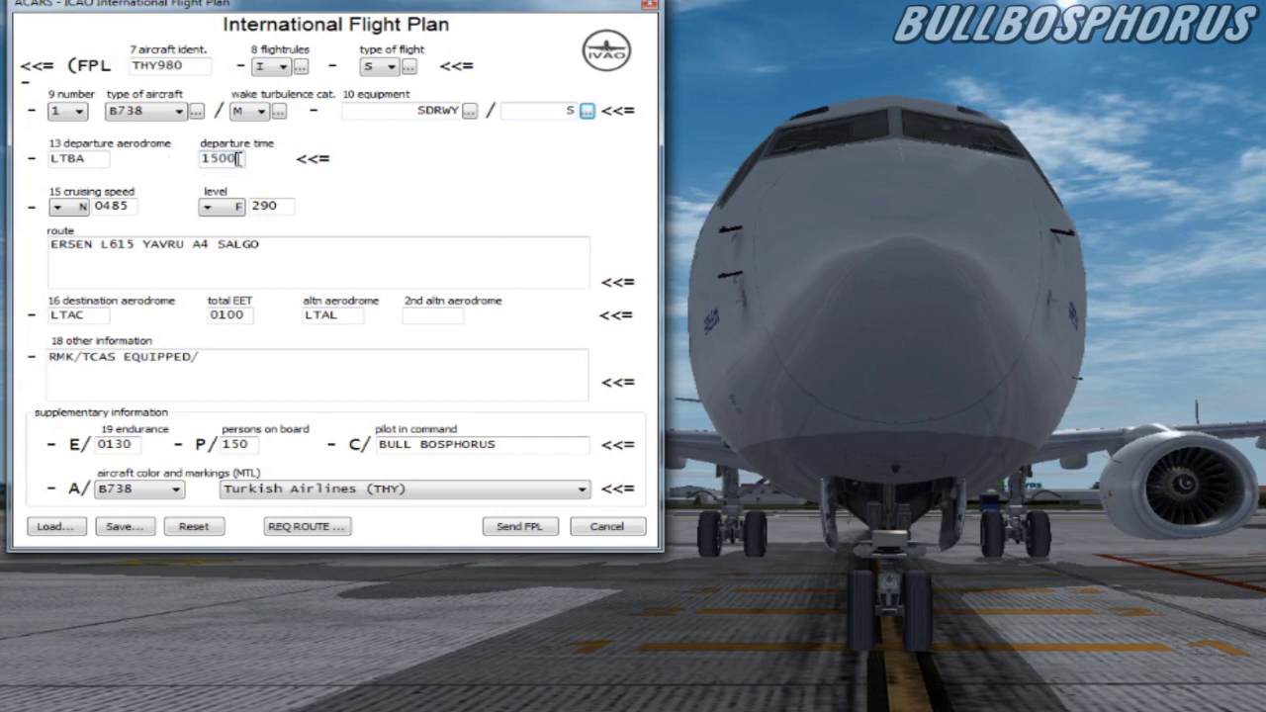
left_click(59, 209)
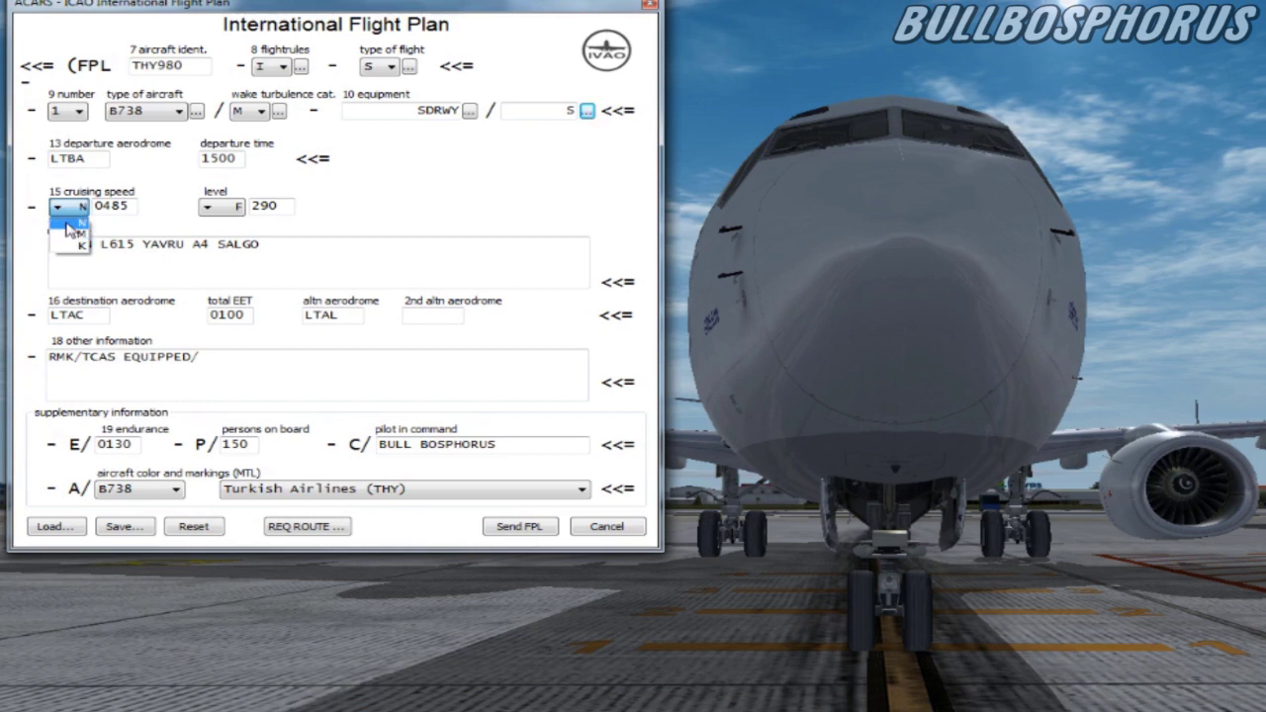
left_click(68, 222)
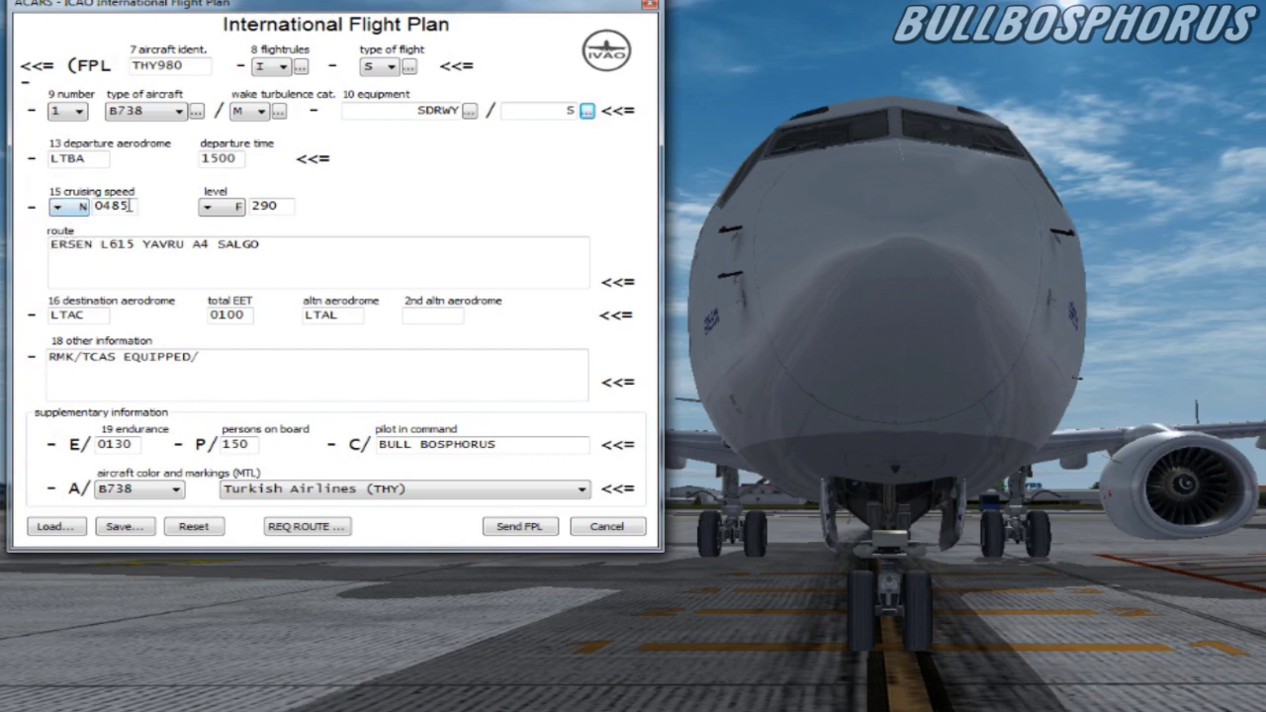
left_click_drag(130, 206, 83, 207)
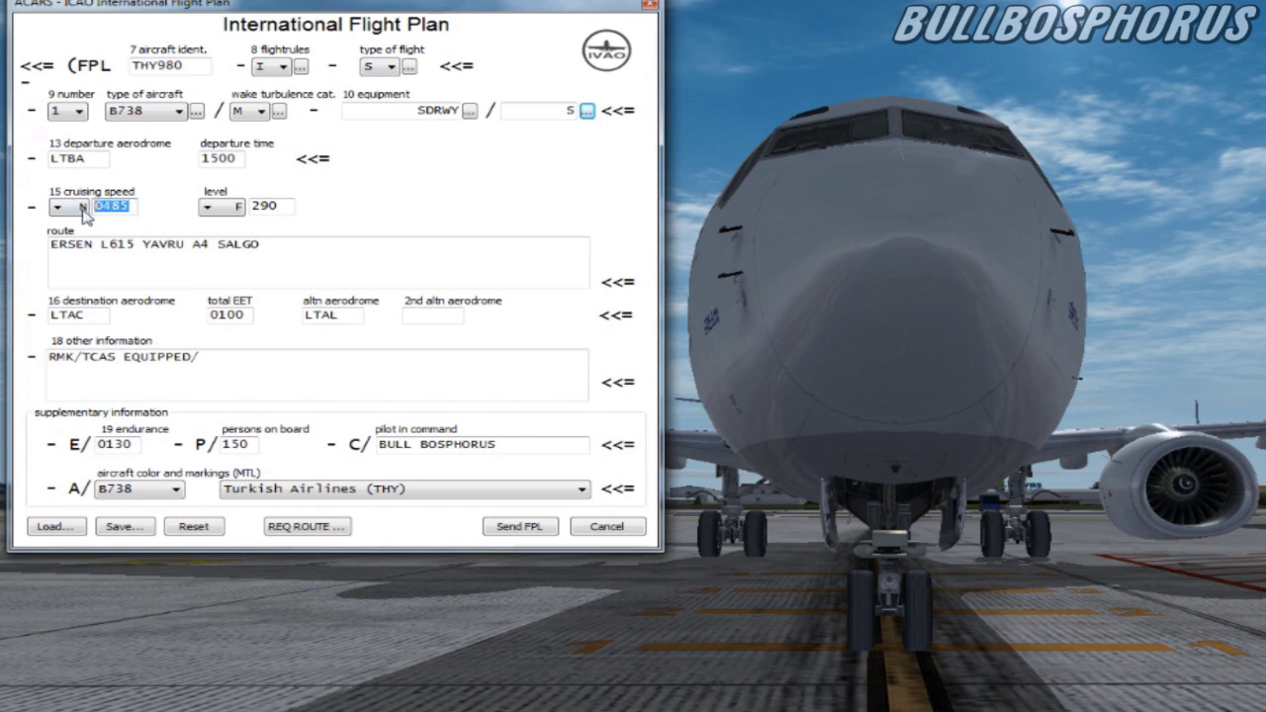
left_click(132, 207)
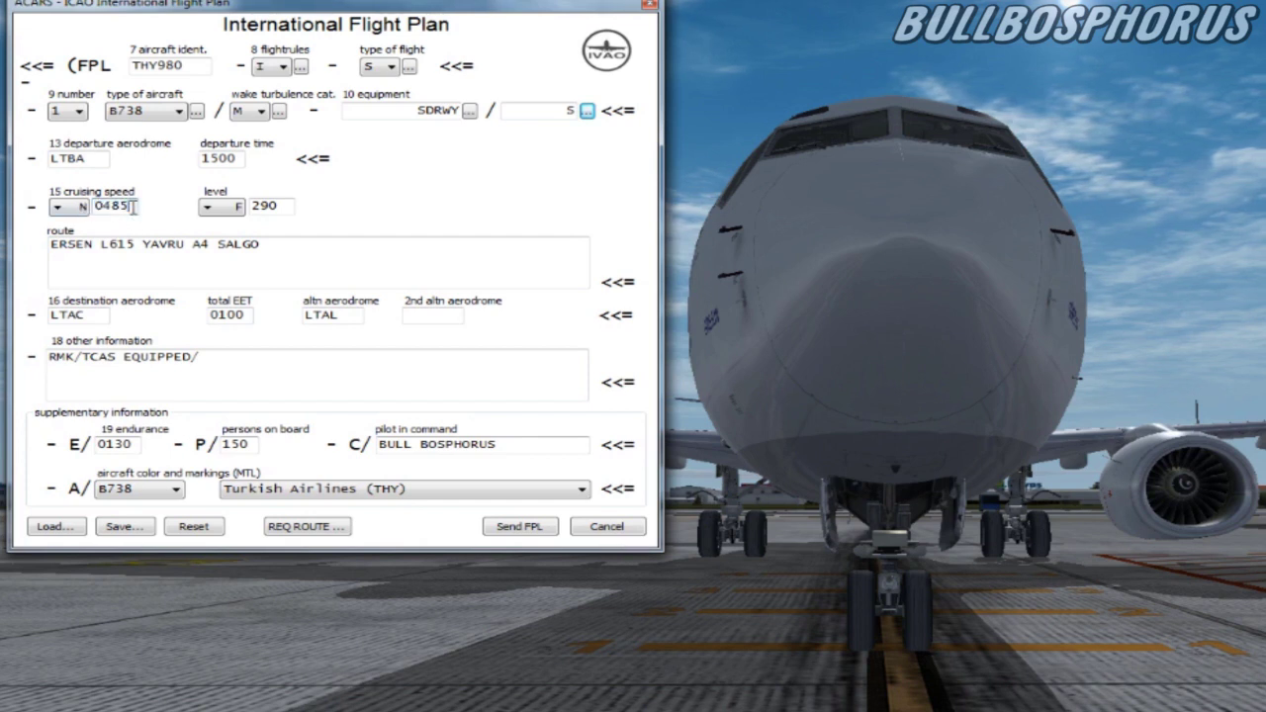
left_click(234, 211)
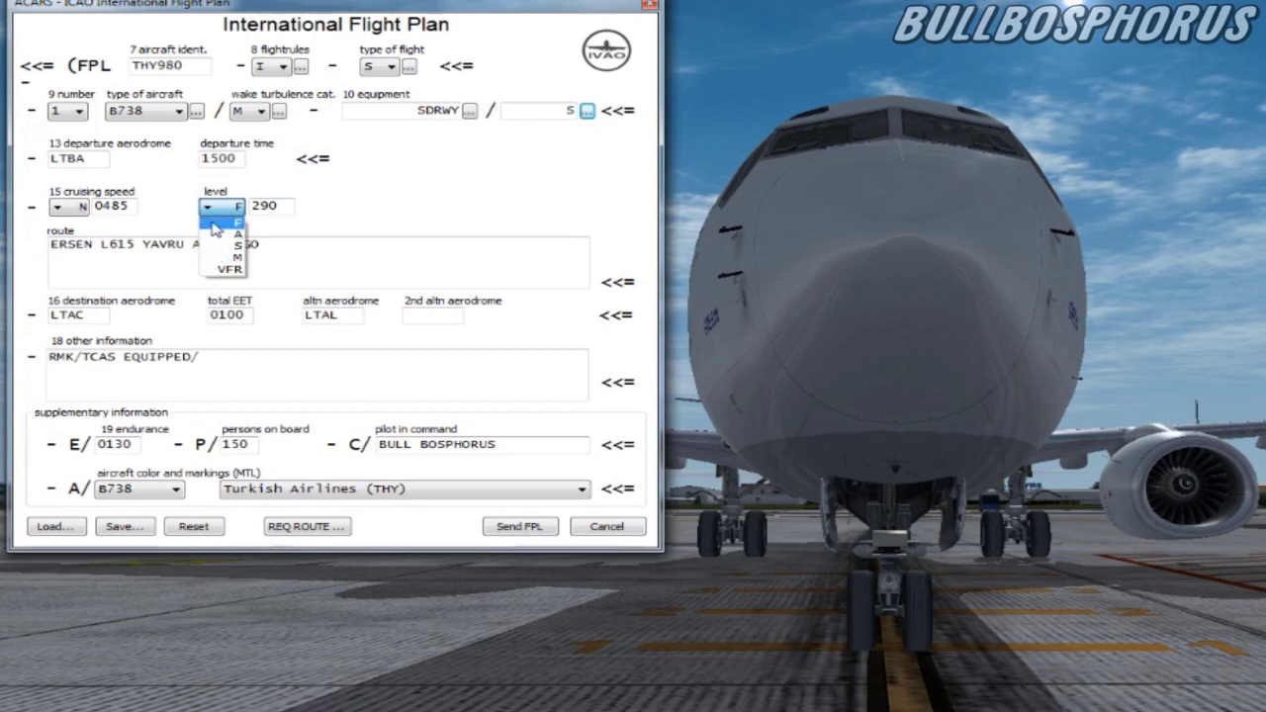
left_click(214, 224)
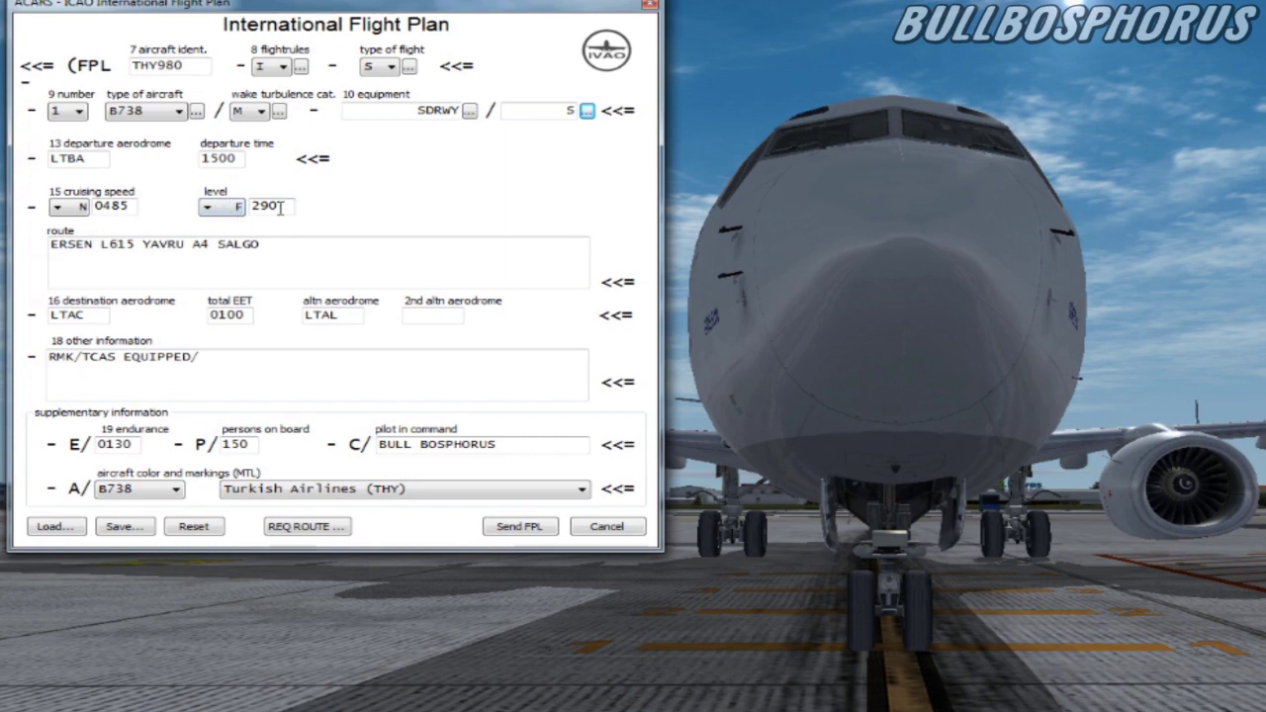
left_click_drag(278, 206, 247, 208)
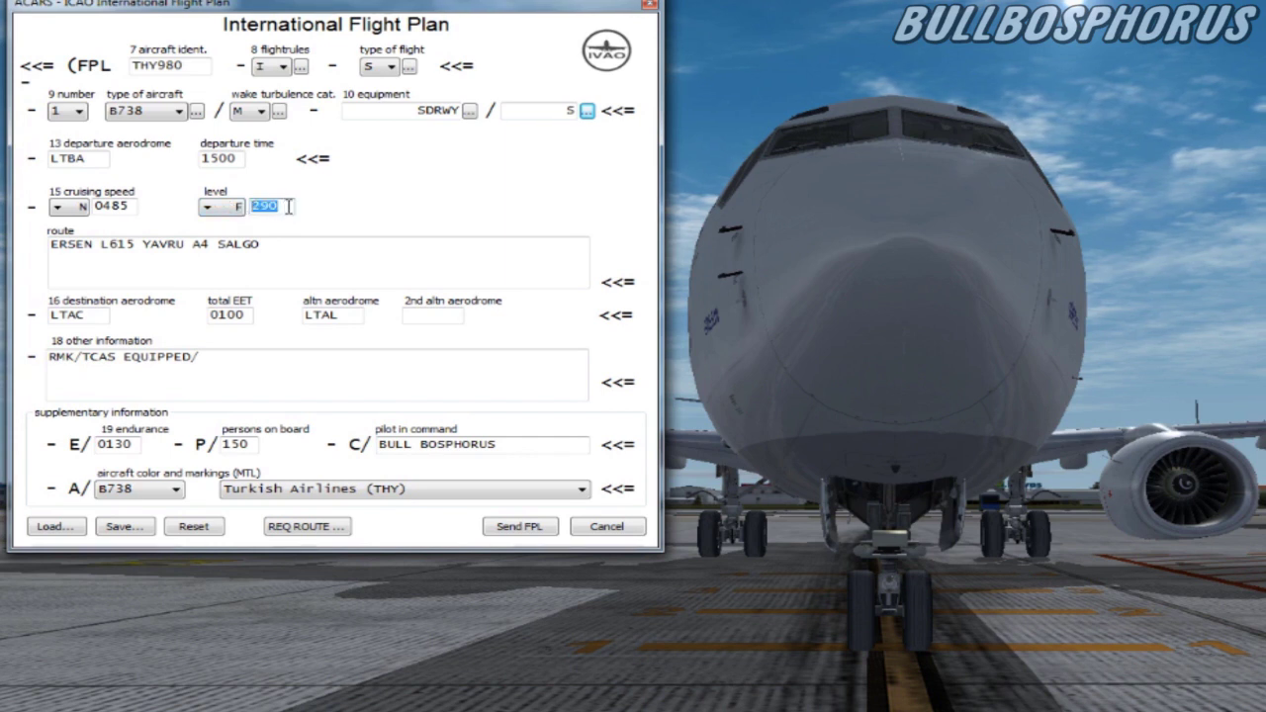
left_click(288, 206)
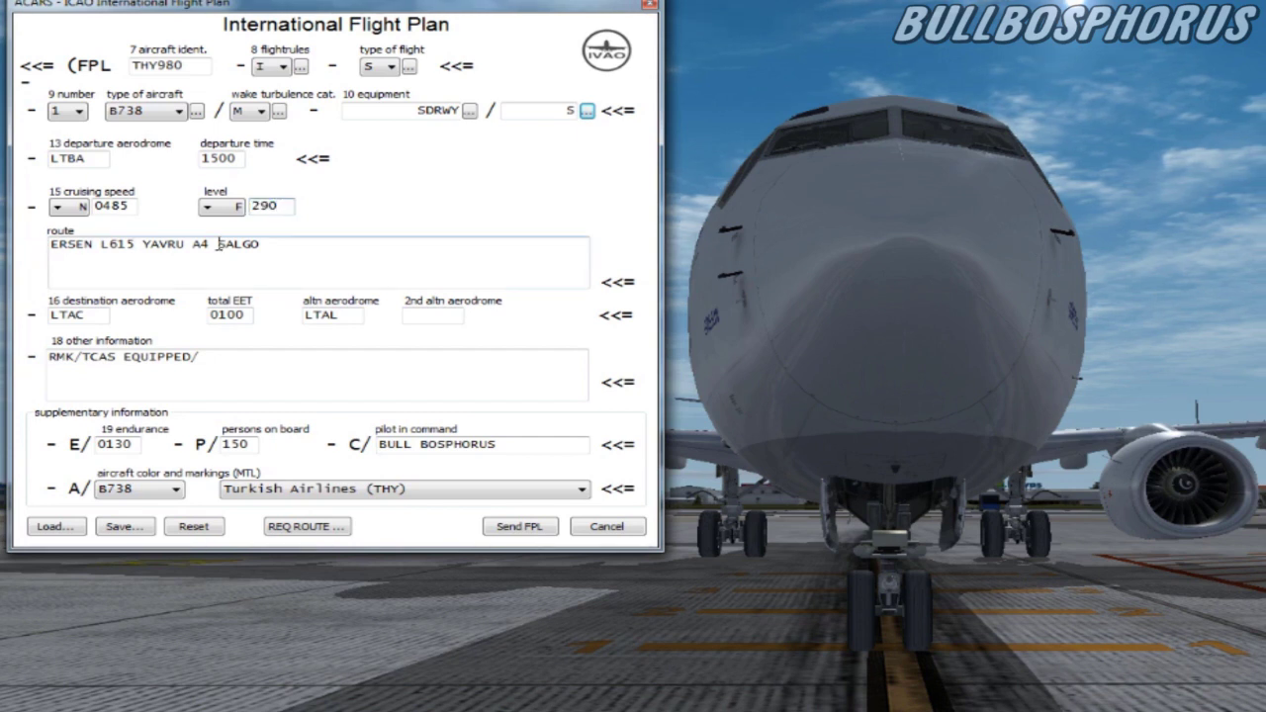
left_click_drag(307, 247, 39, 246)
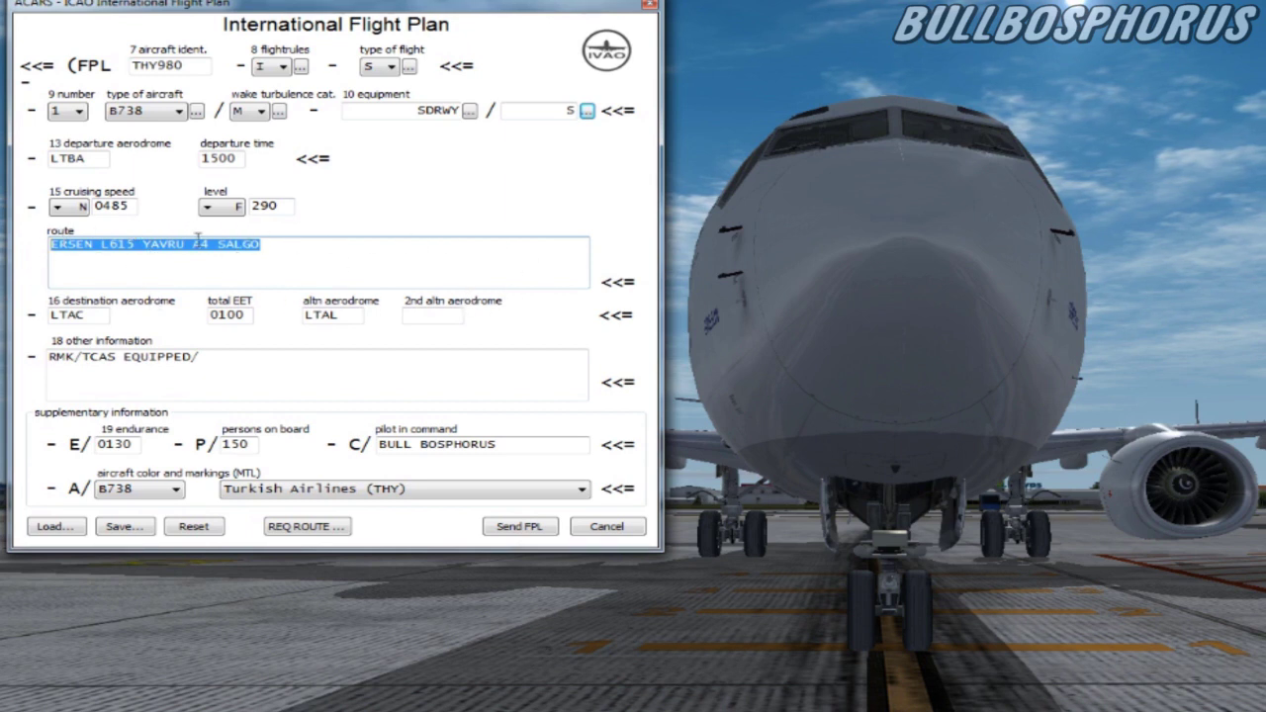
left_click(282, 249)
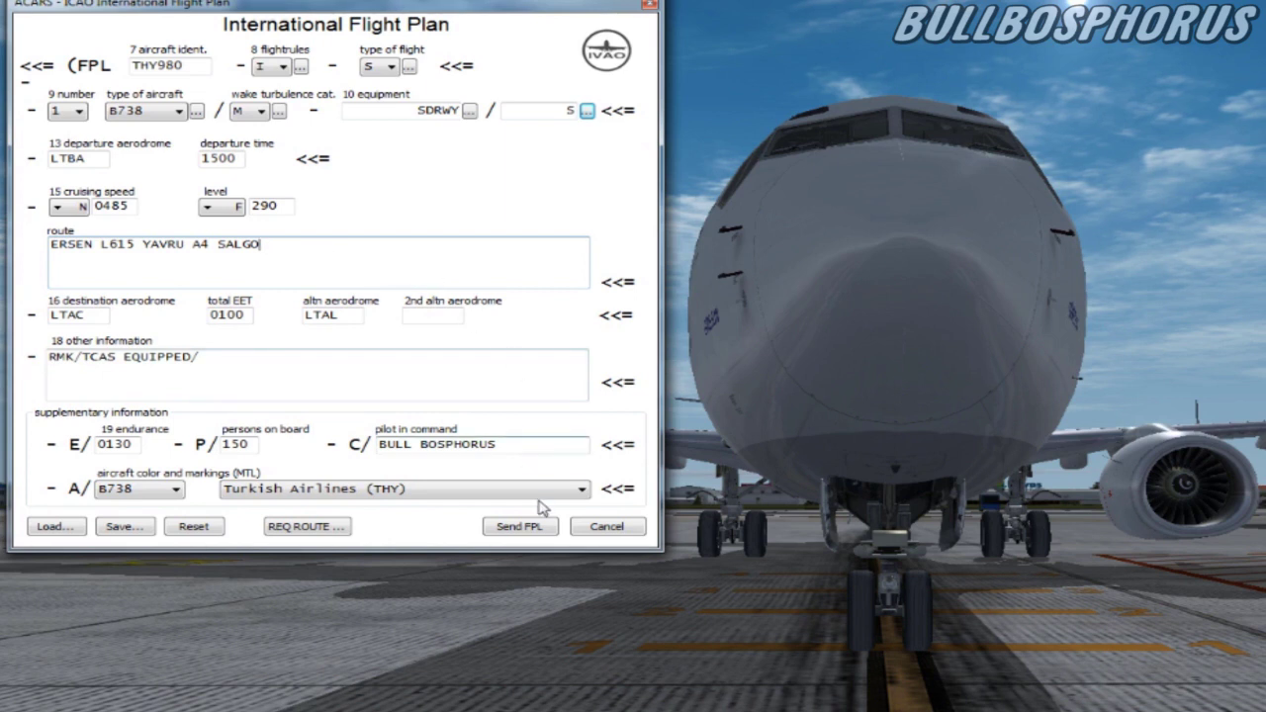
left_click(310, 529)
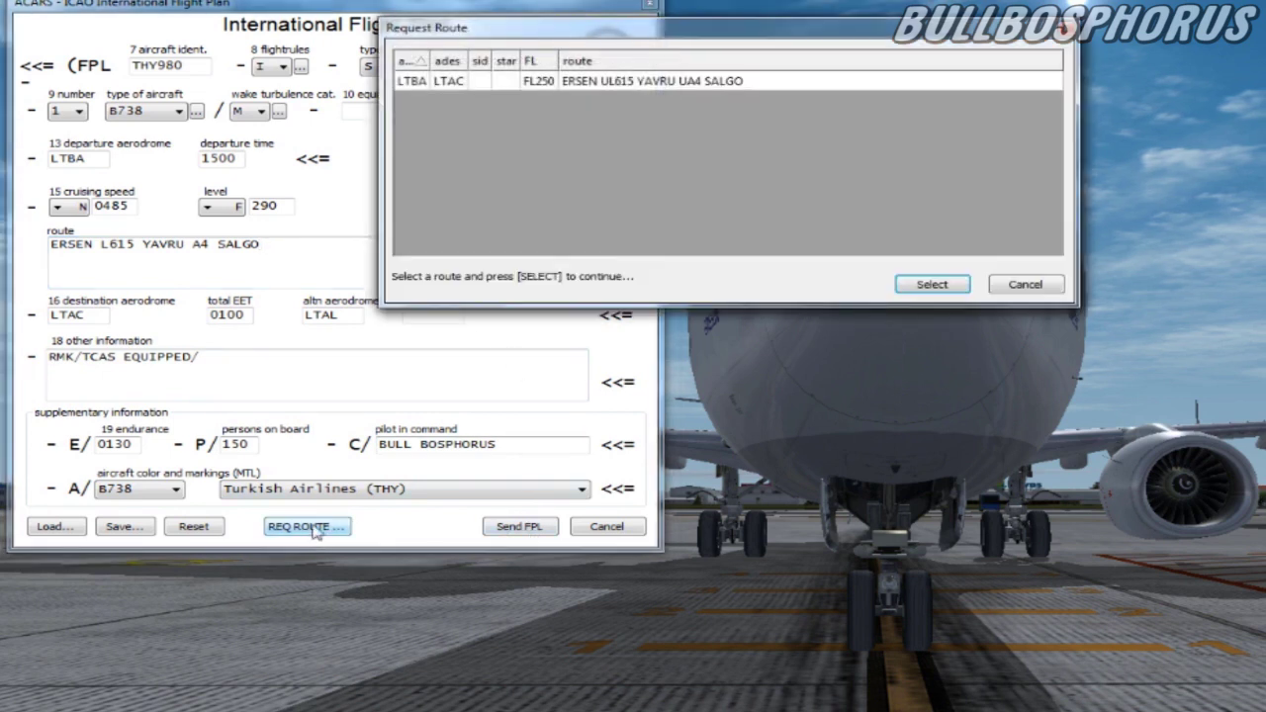
left_click_drag(610, 29, 656, 447)
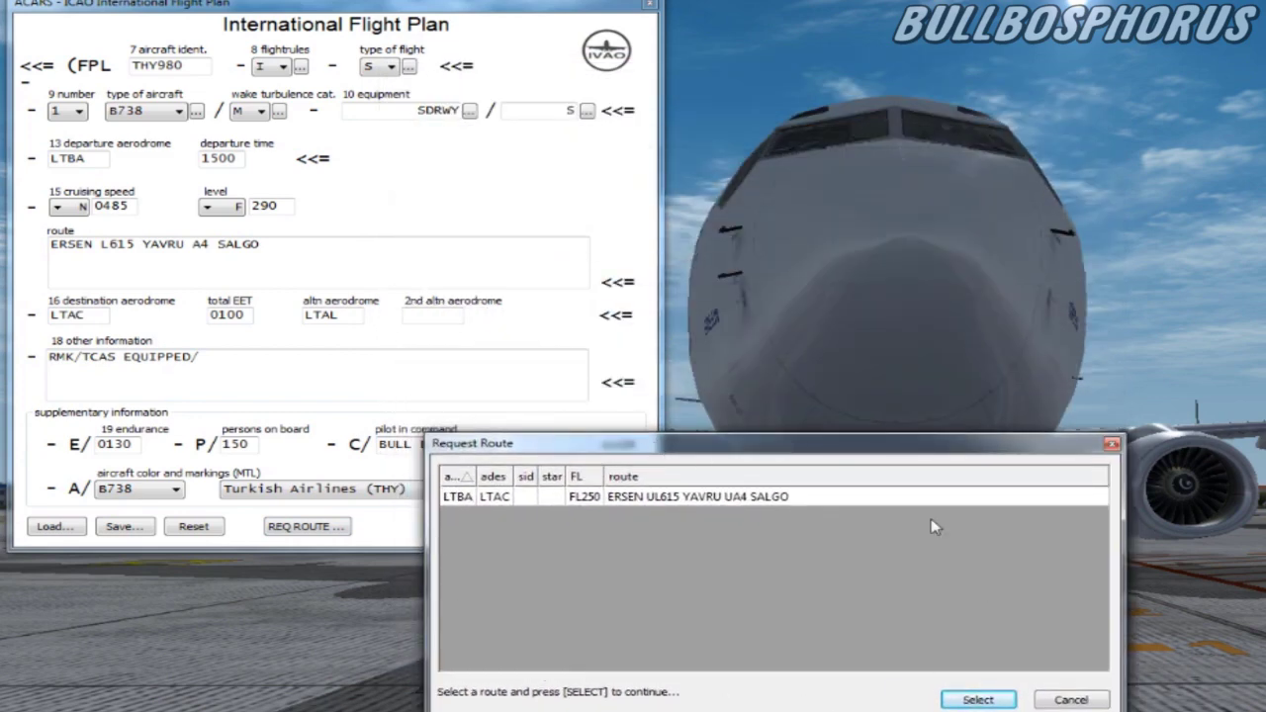
left_click(671, 497)
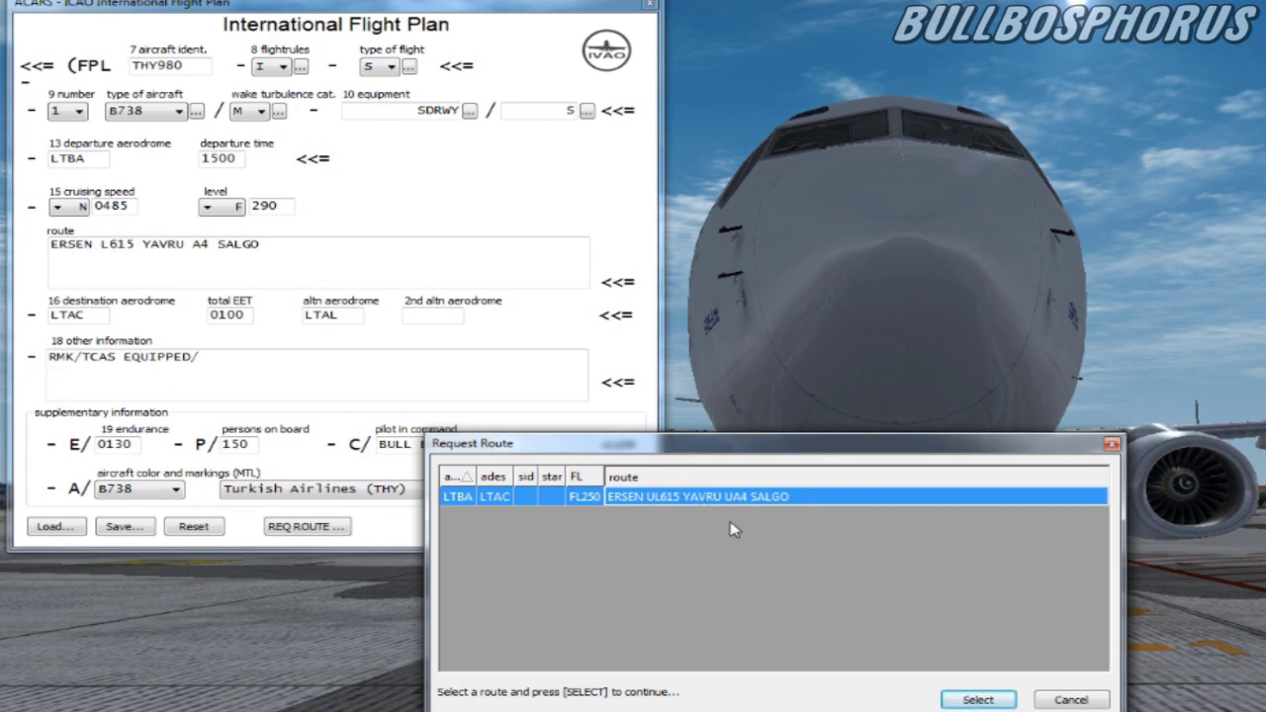
key("Escape")
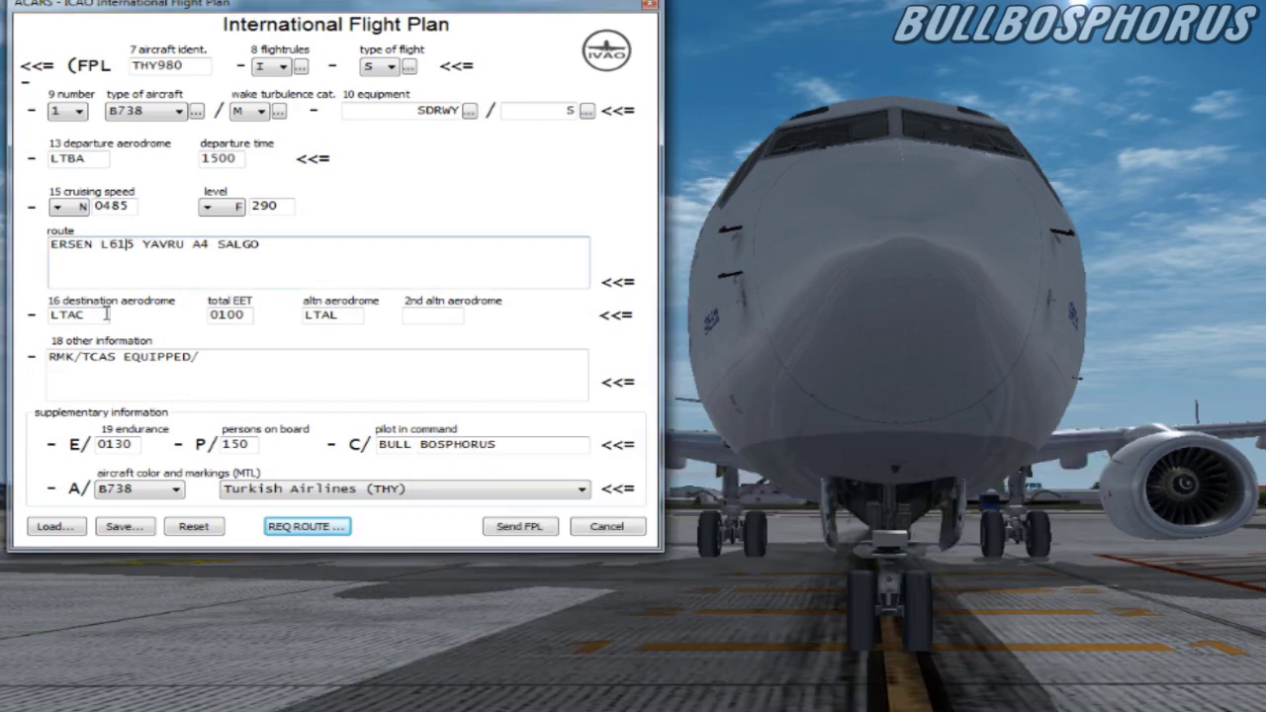
left_click_drag(93, 315, 44, 315)
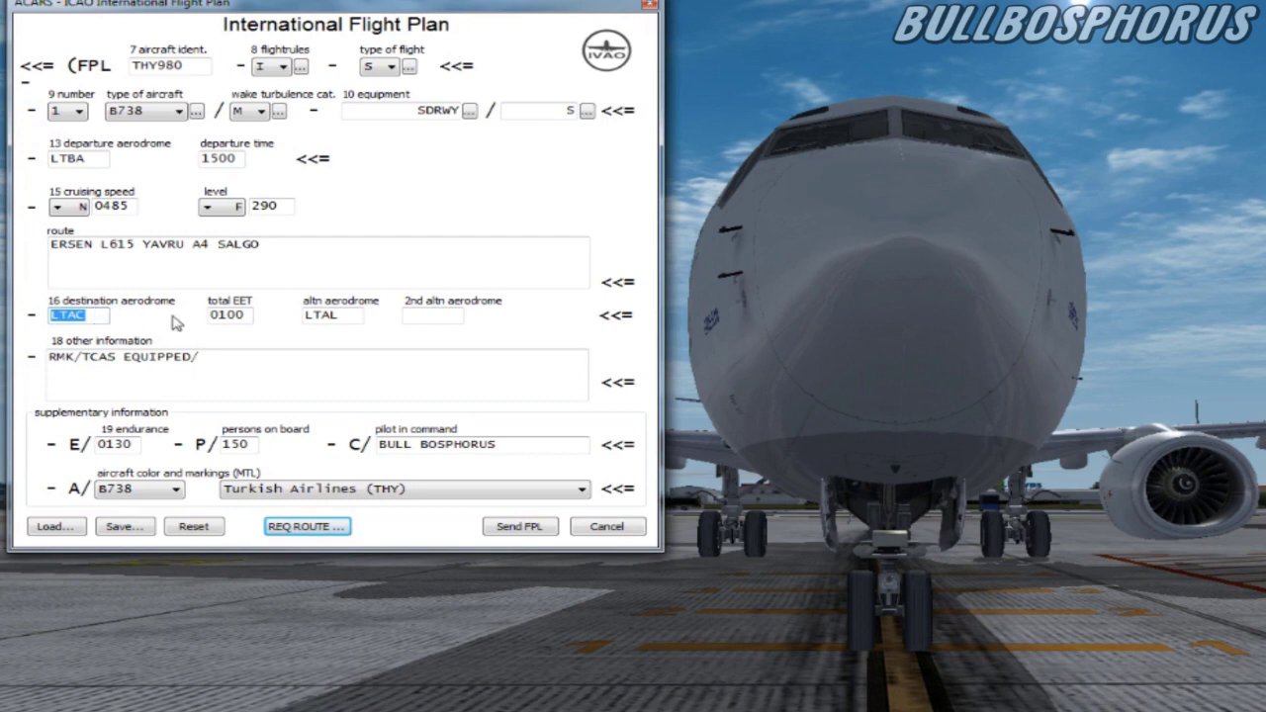
left_click(246, 314)
left_click_drag(246, 314, 213, 316)
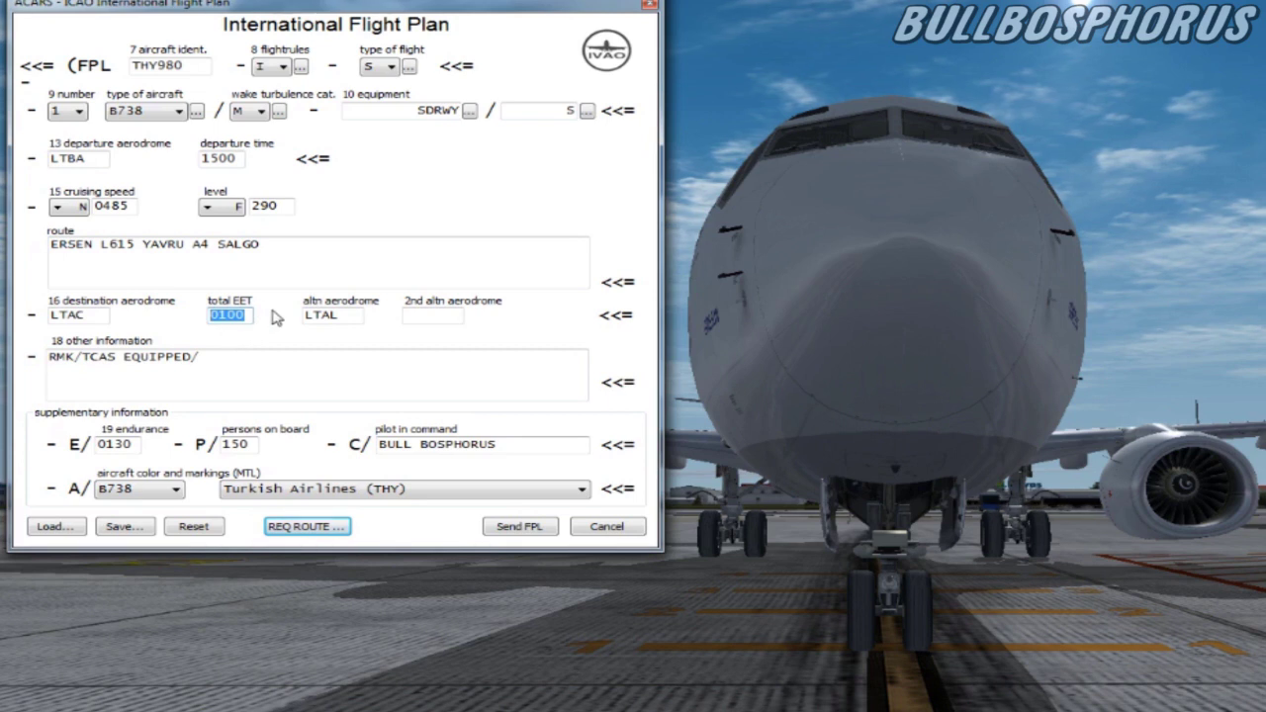
left_click(356, 314)
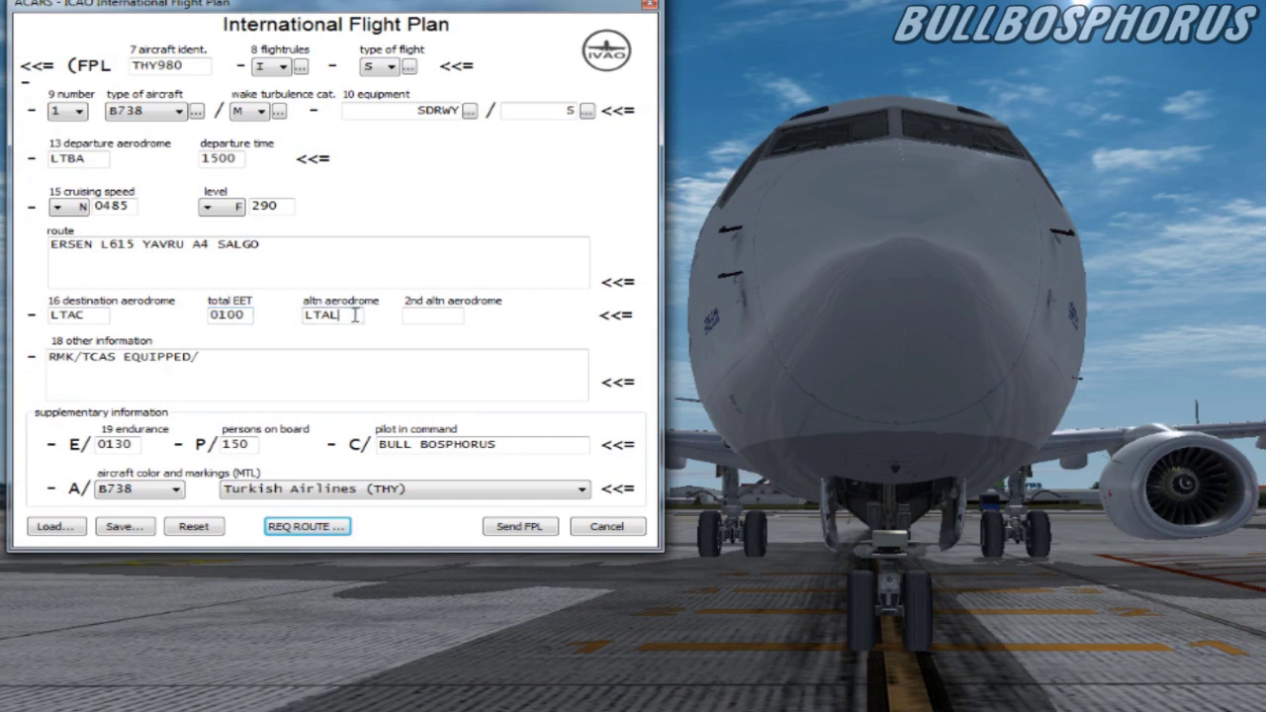
double_click(356, 316)
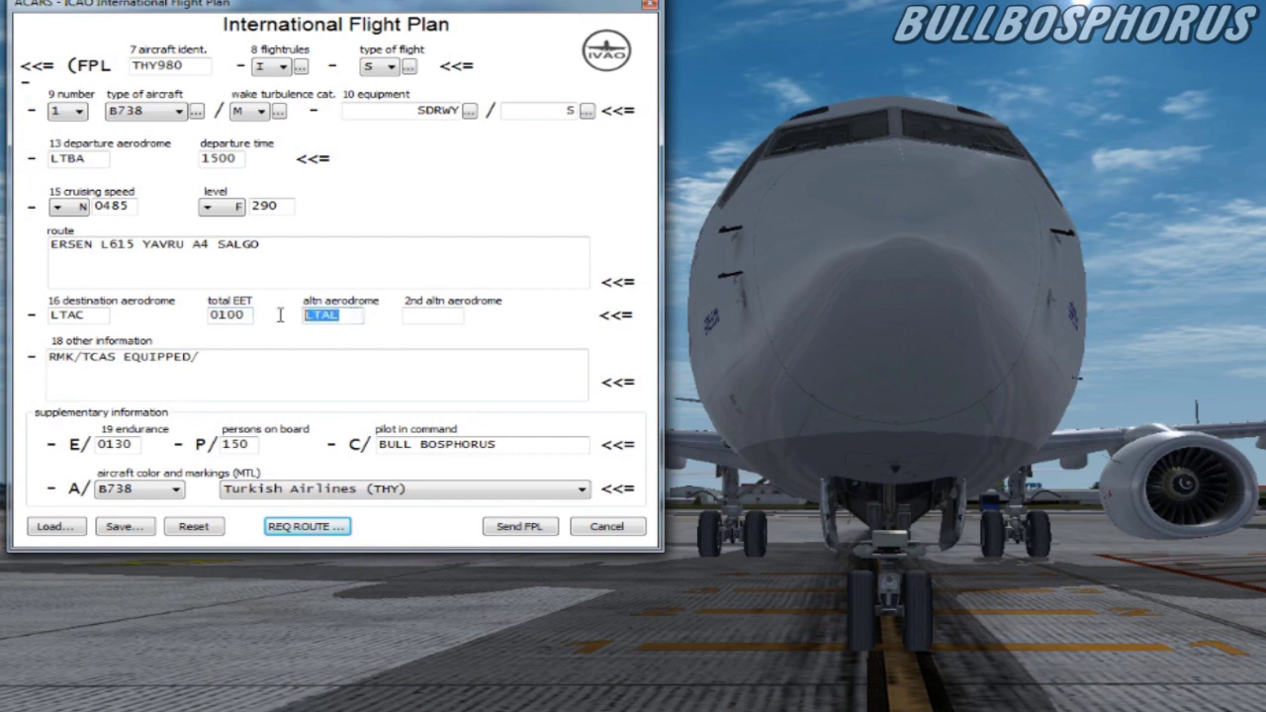
left_click(351, 315)
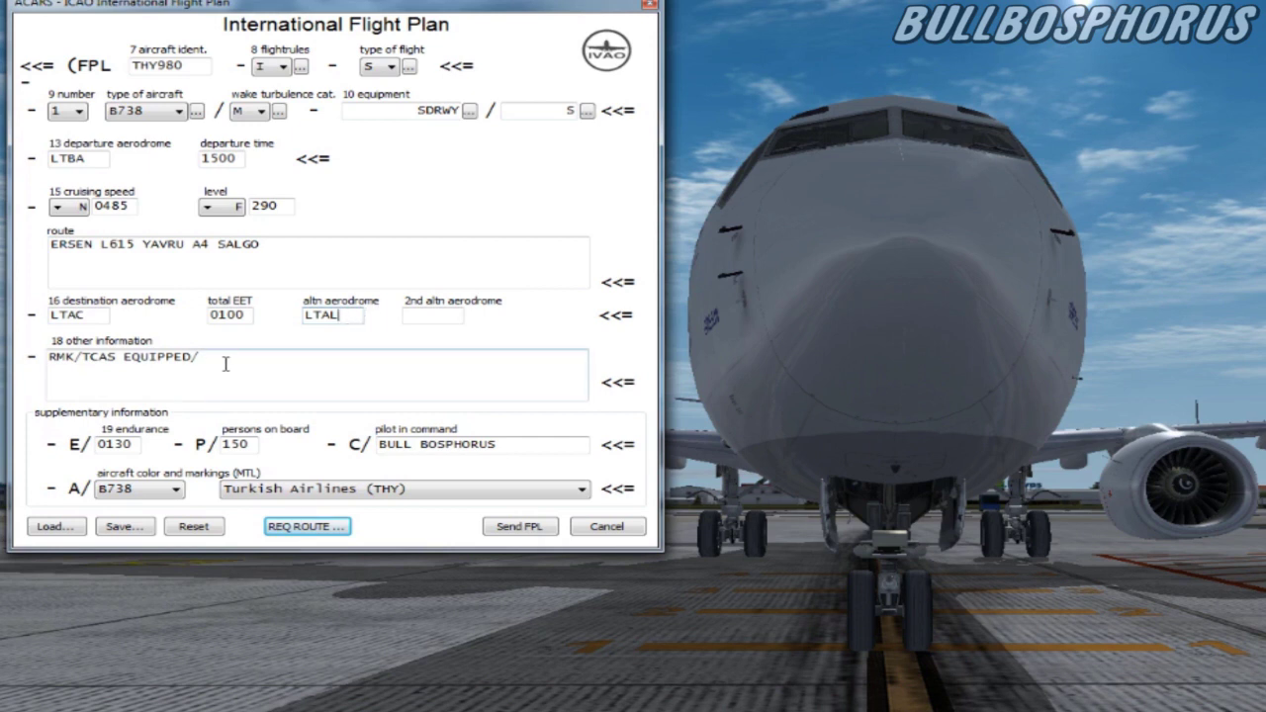
left_click_drag(206, 359, 40, 366)
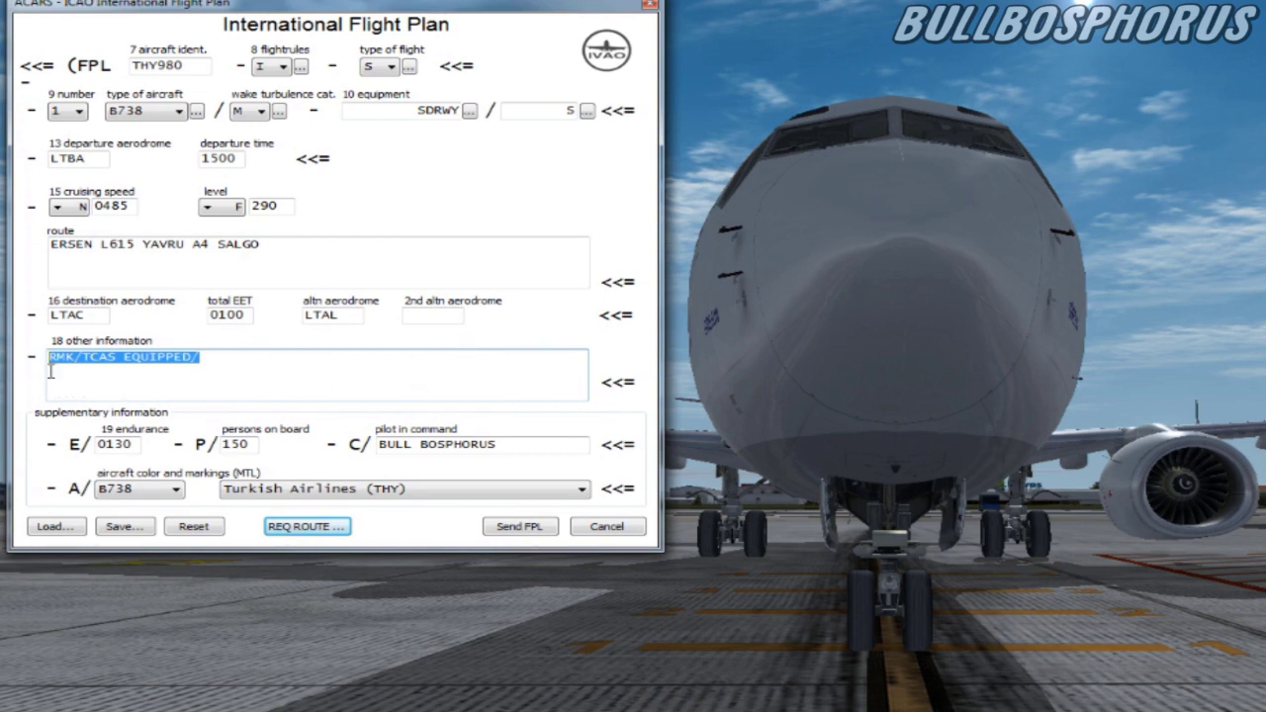
left_click(219, 372)
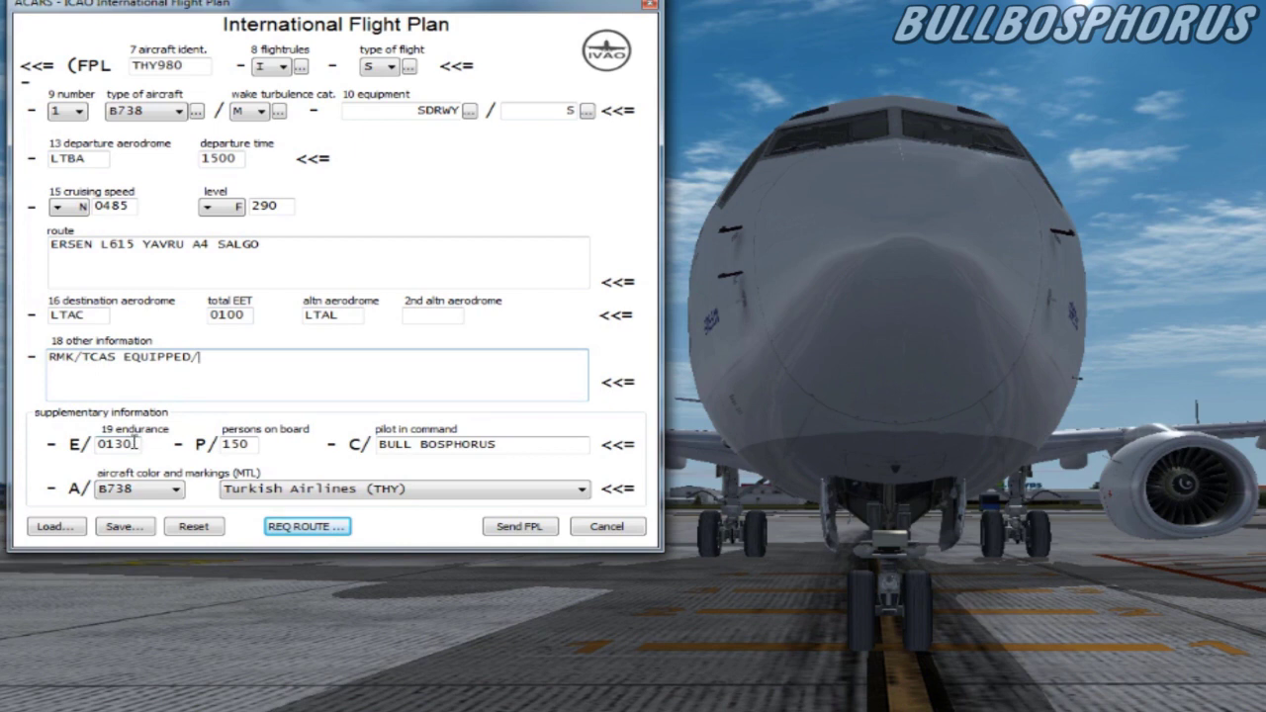
left_click_drag(136, 444, 97, 447)
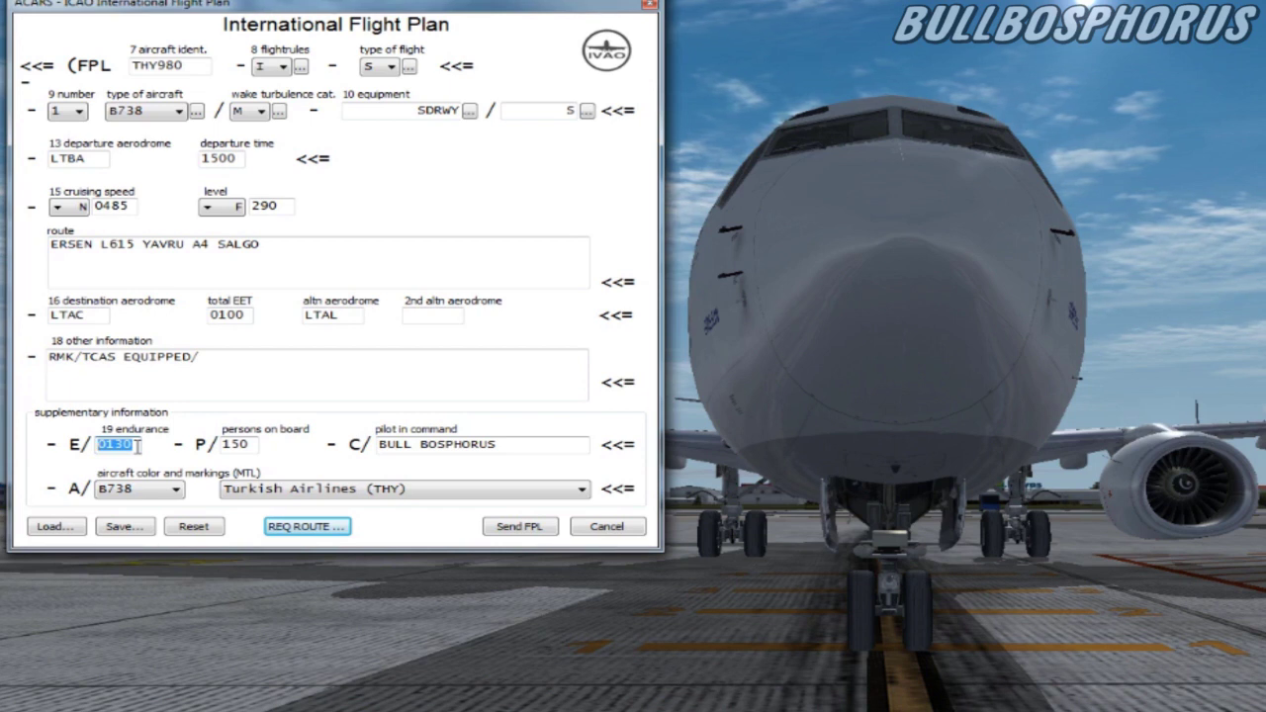
left_click(136, 446)
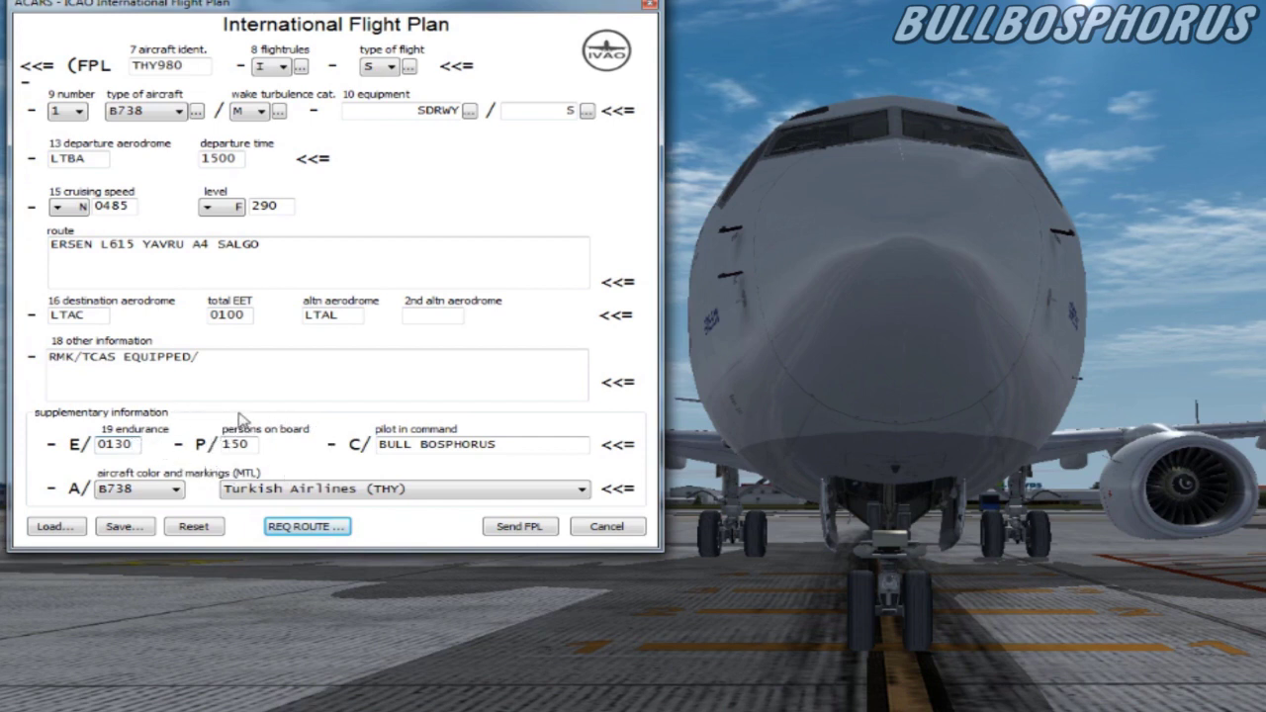
double_click(252, 445)
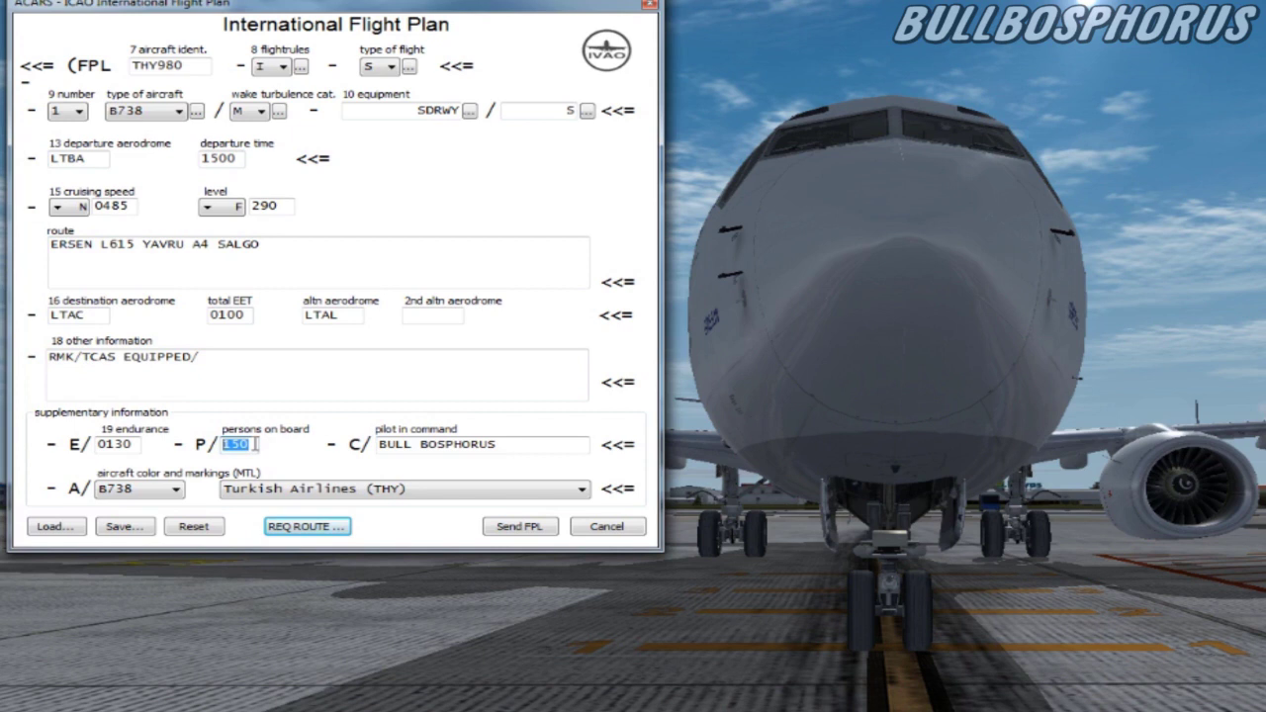
left_click_drag(504, 444, 338, 443)
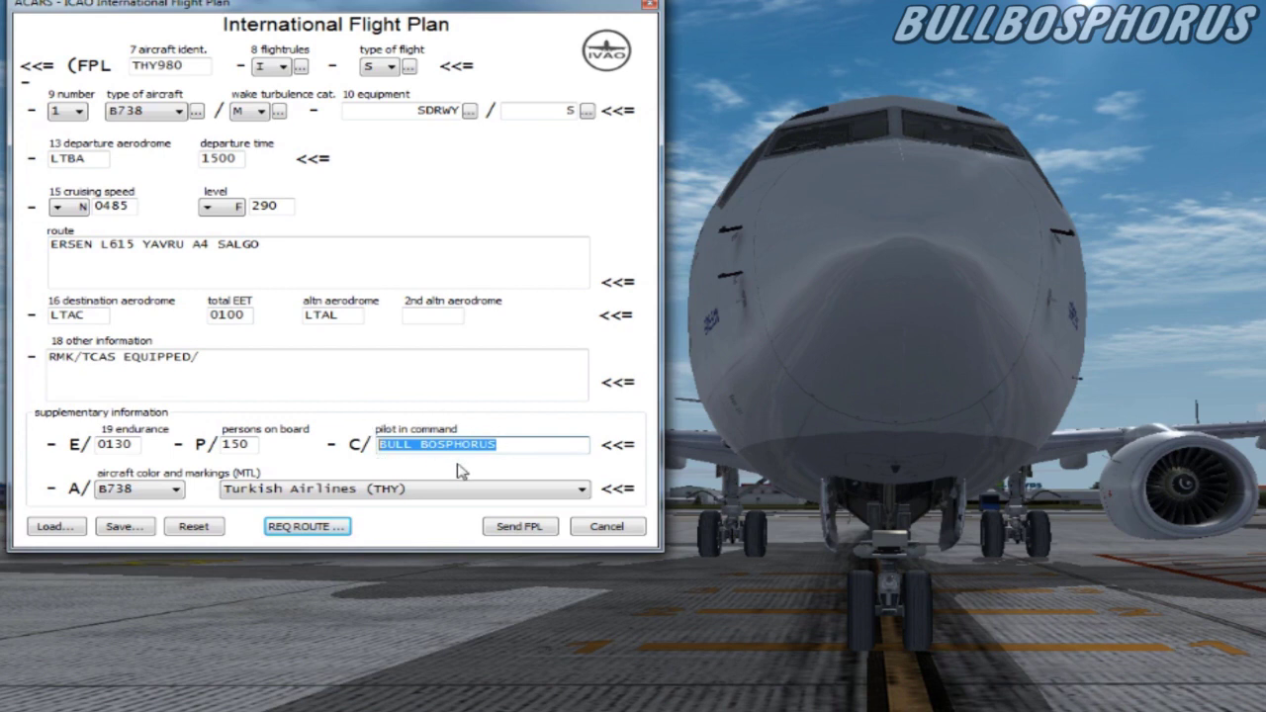
left_click(179, 489)
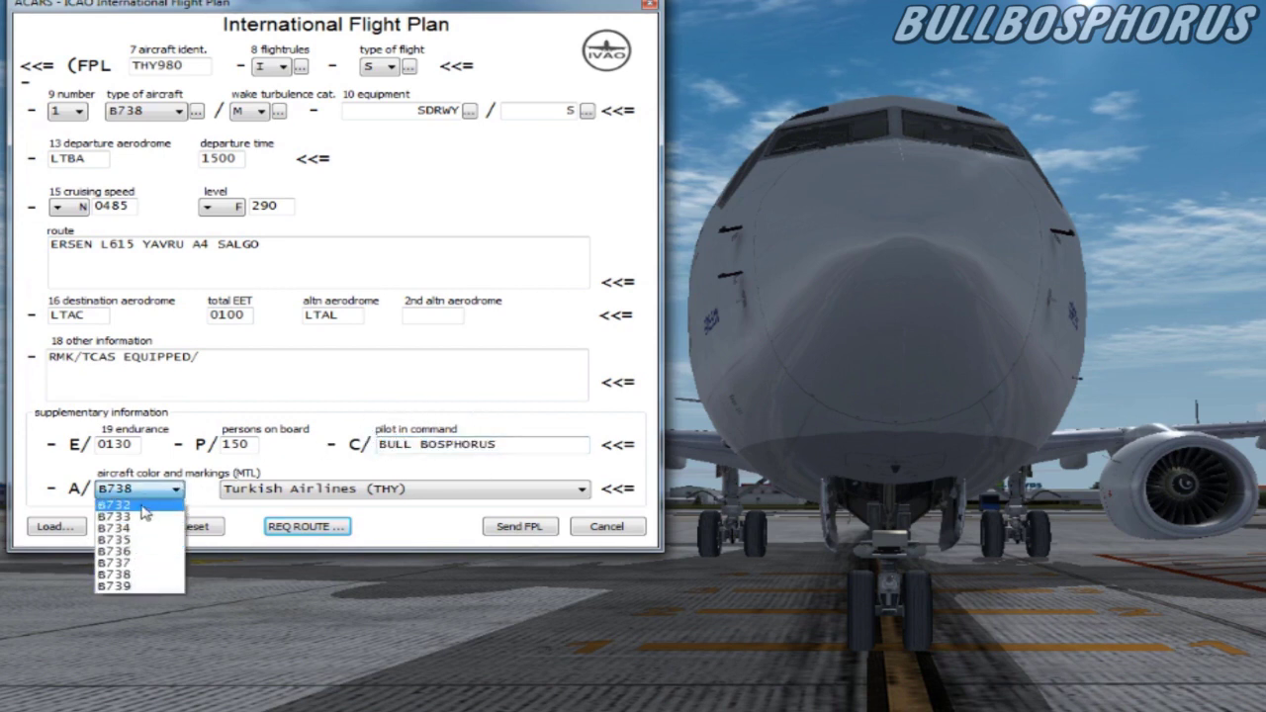
left_click(130, 574)
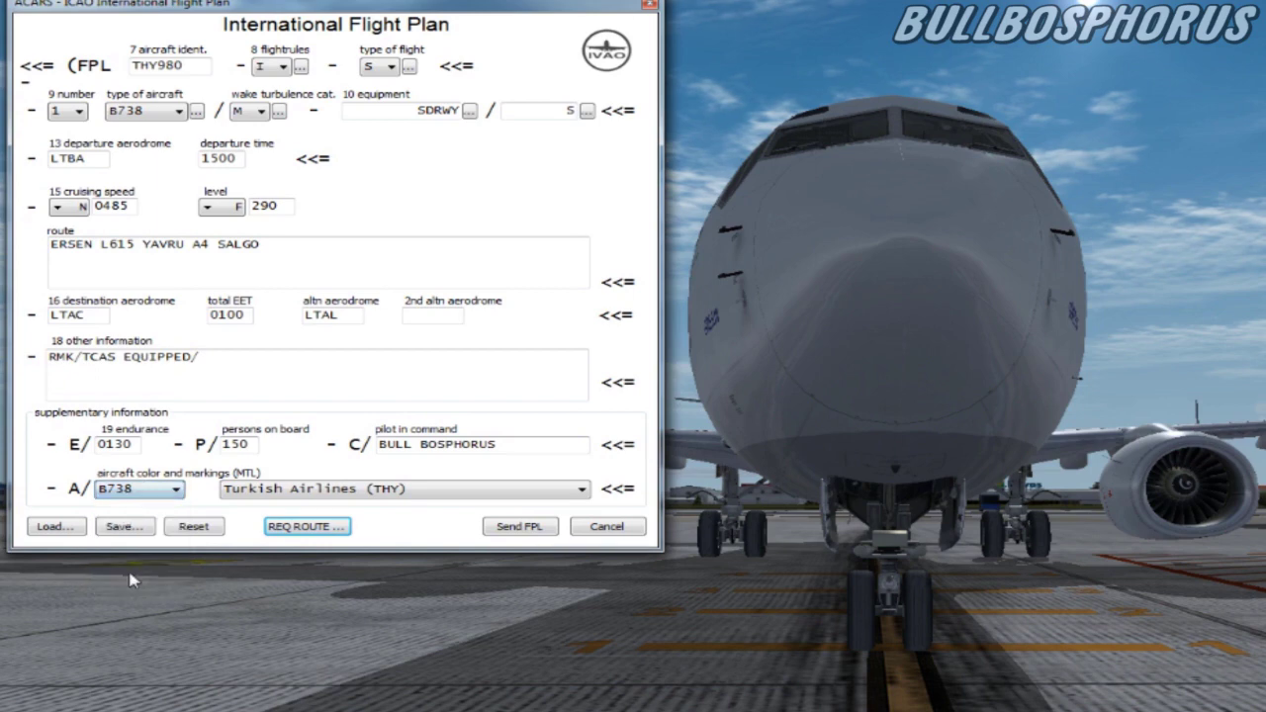
left_click(374, 490)
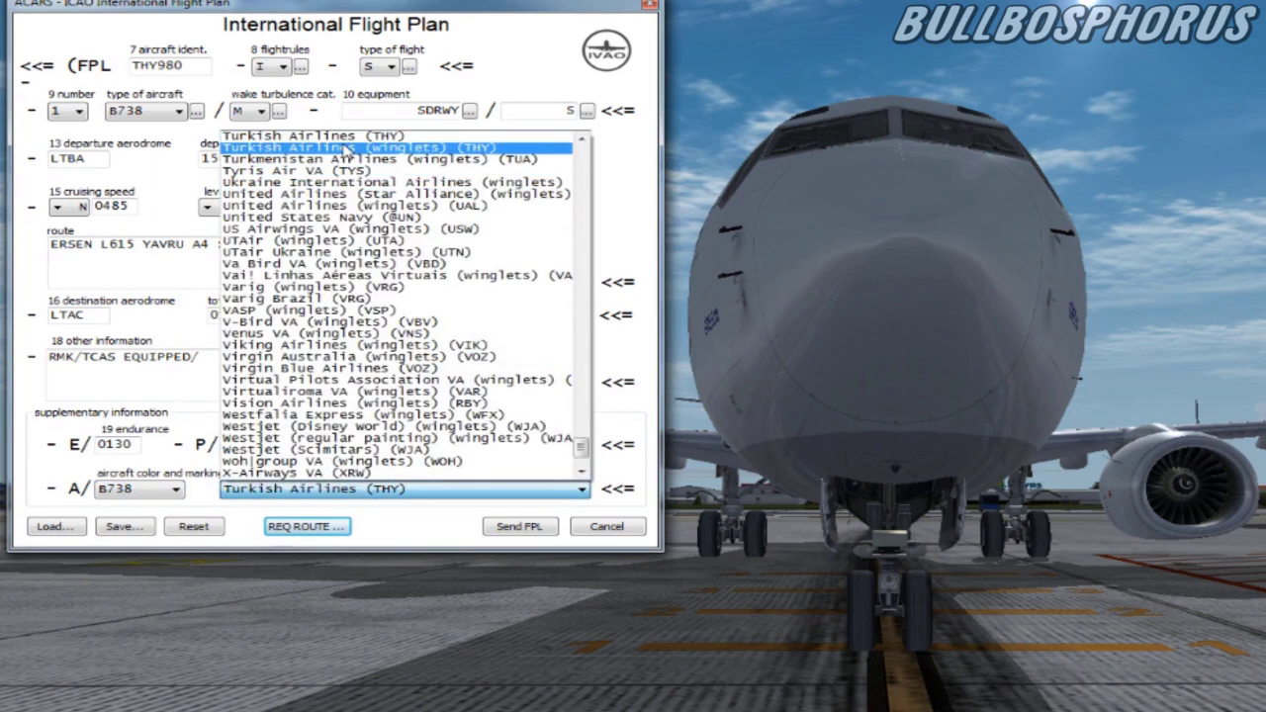
left_click(357, 136)
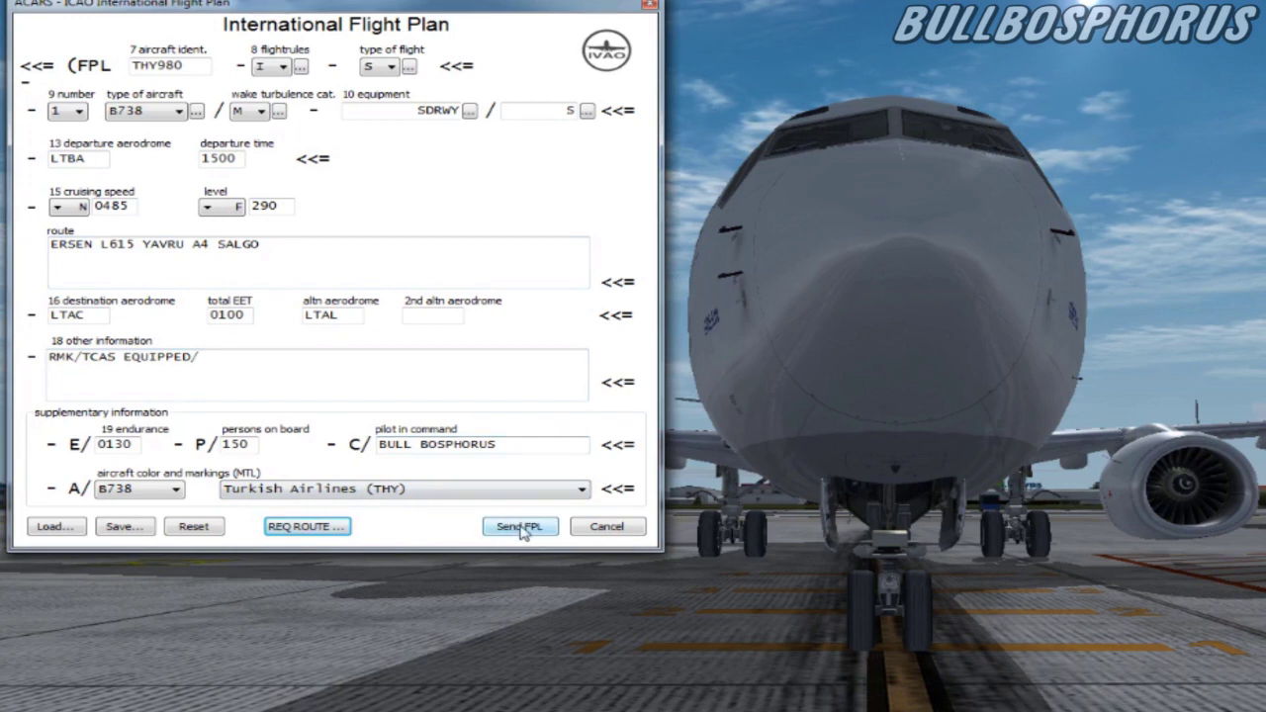
left_click(651, 6)
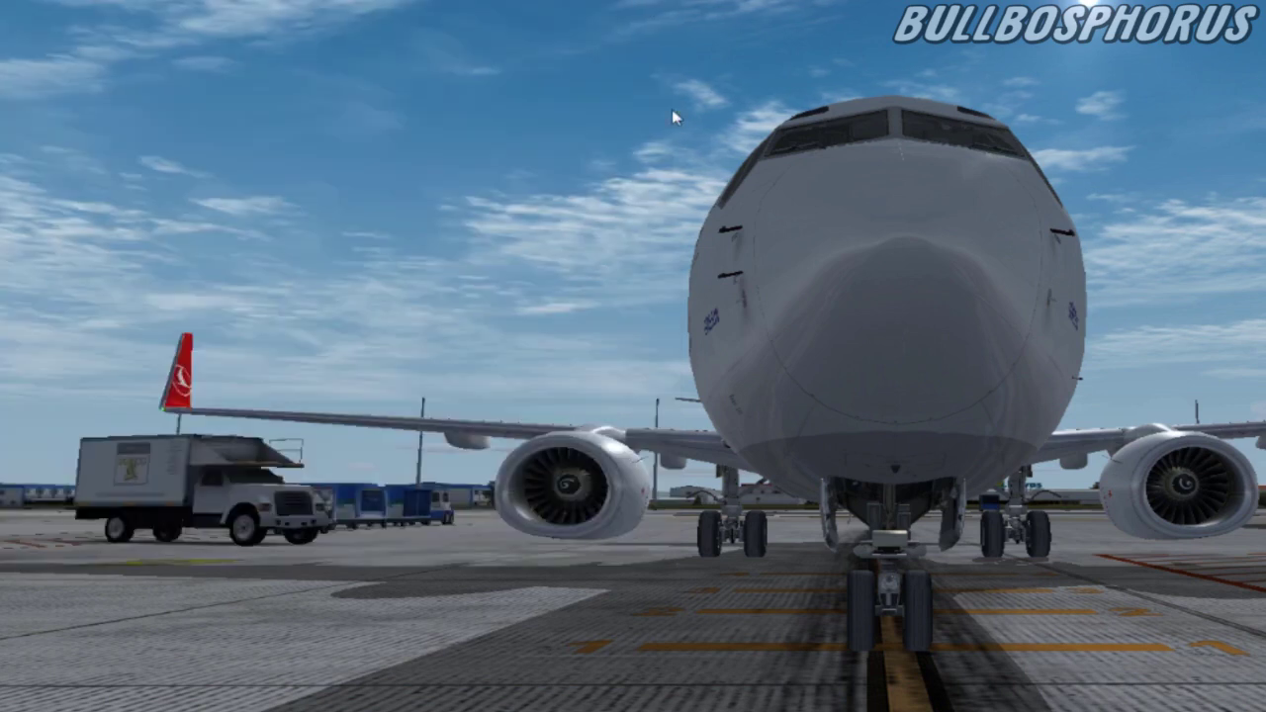
Step: Move the IvAp pilot panel aside, then hide it with Escape
left_click_drag(898, 105, 590, 125)
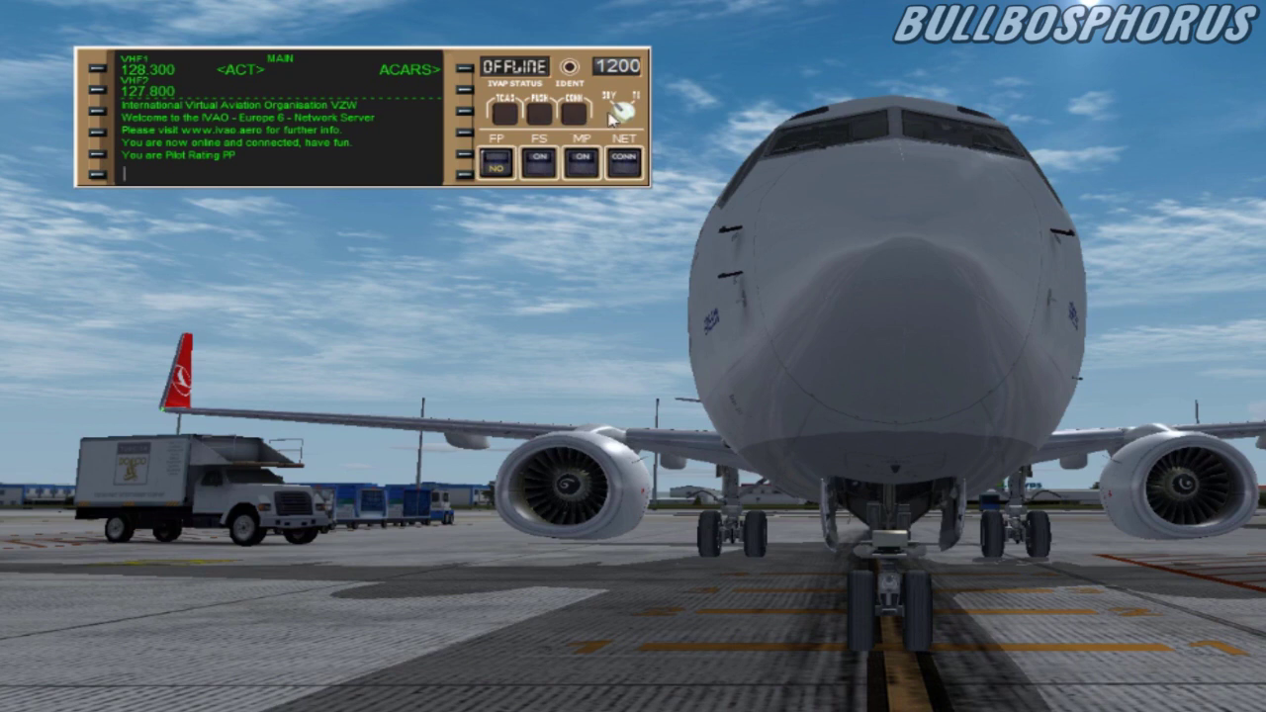
left_click_drag(608, 139, 588, 126)
key("Escape")
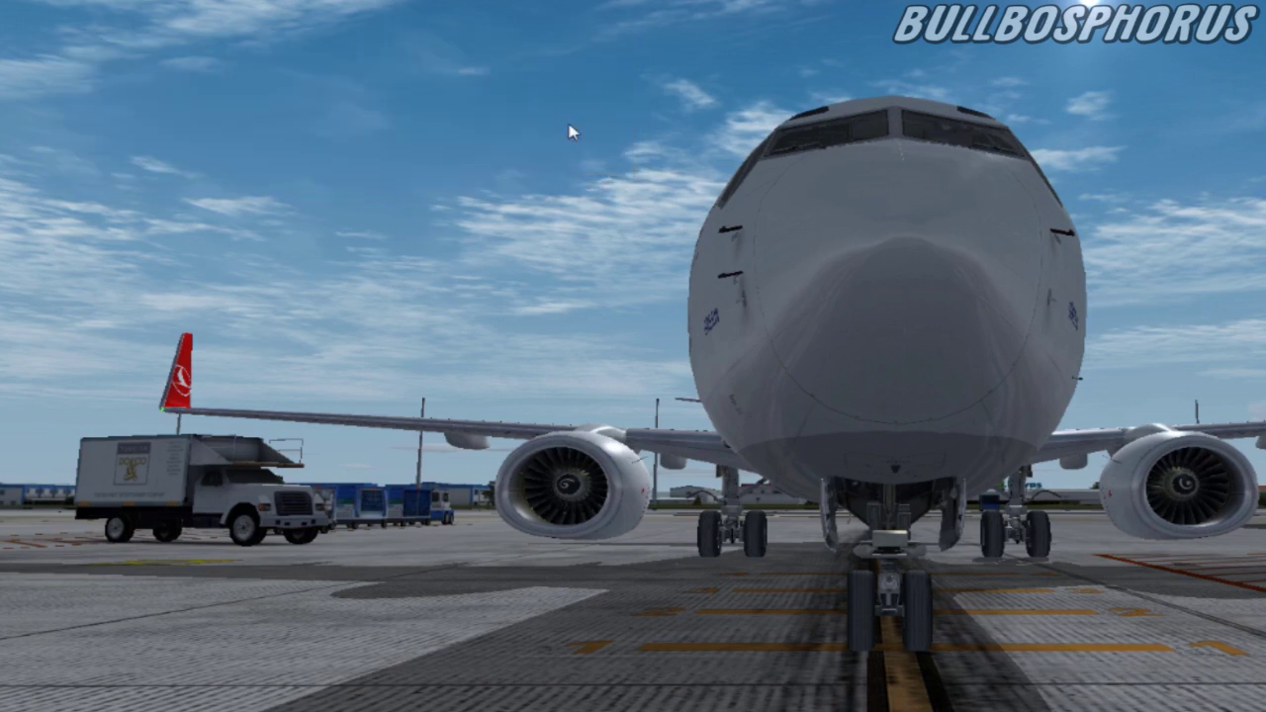